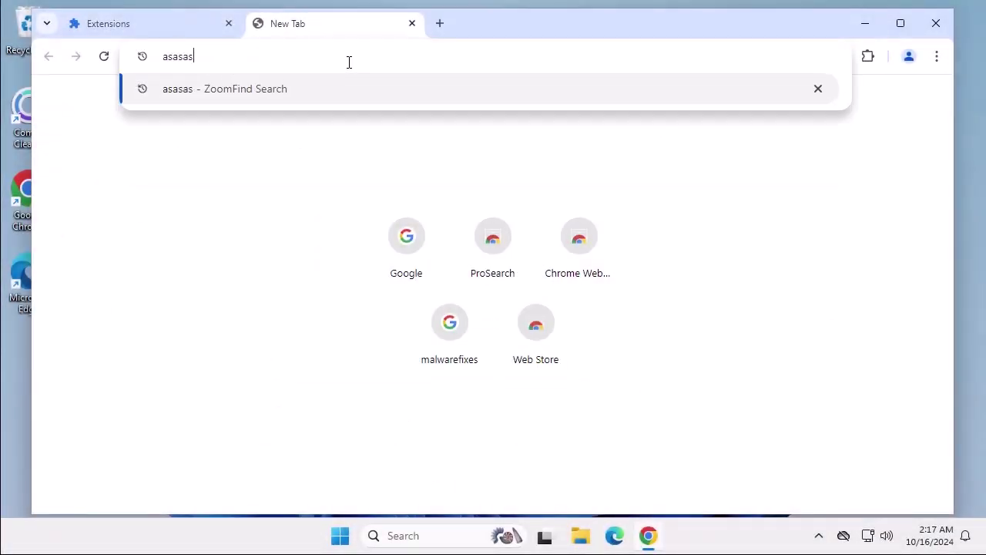
- Search for asasas, then jdjha in a new tab, showing both land on potterfun.com results
key(Return)
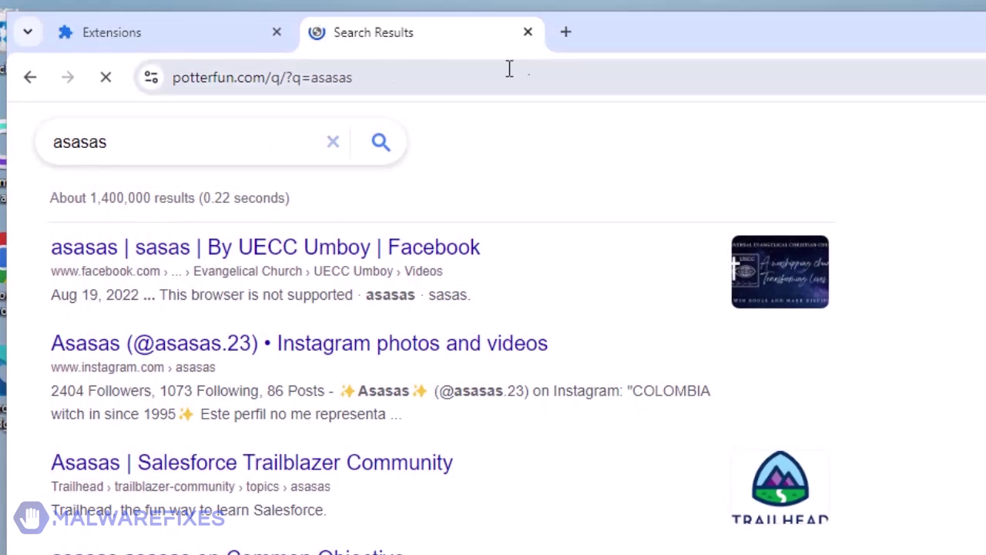
click(567, 33)
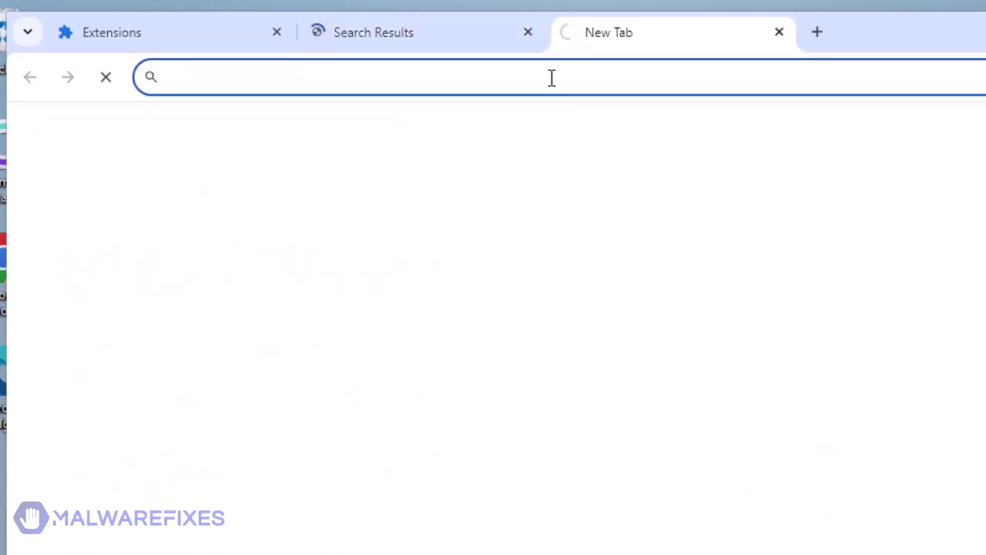
text(jdjha)
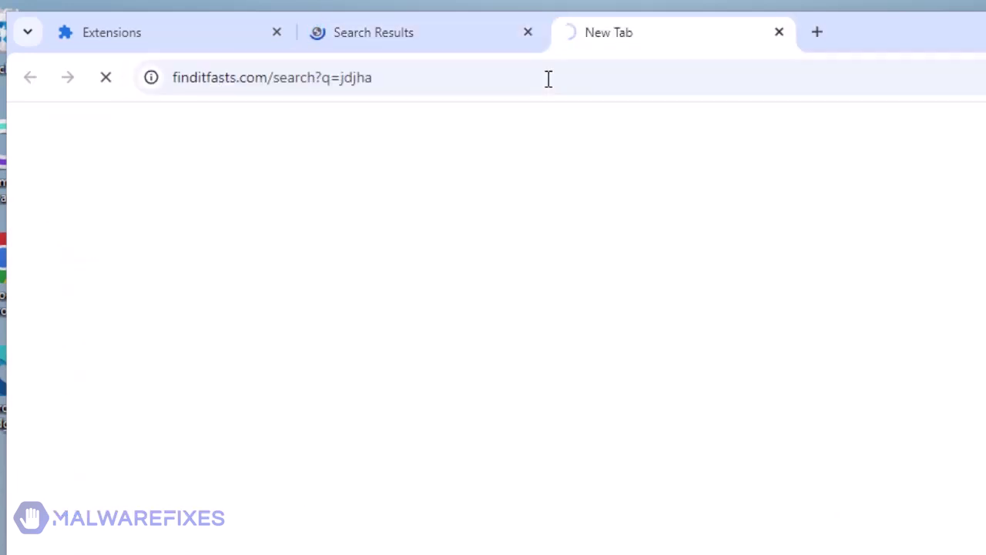
key(Return)
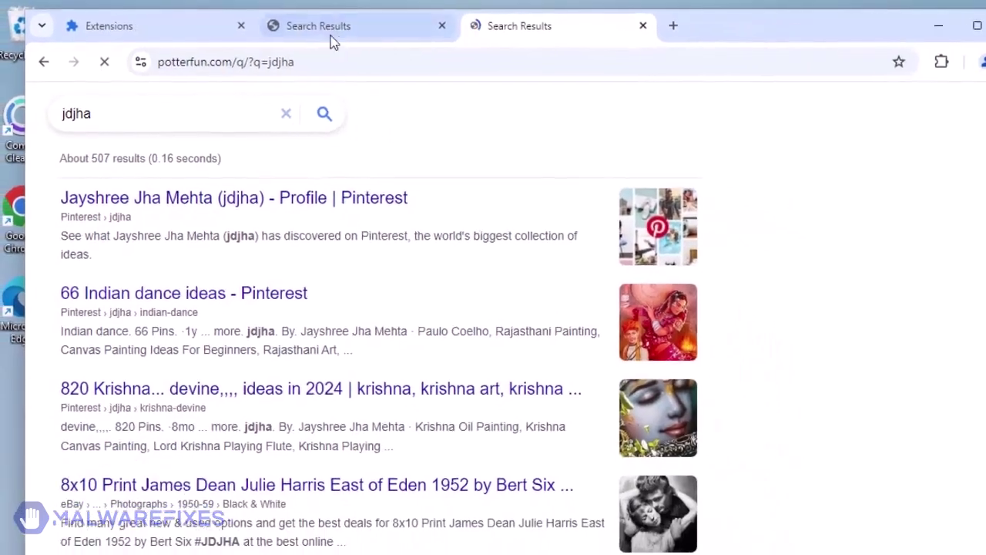
- Confirm ZoomFind is among the installed extensions, then search for malwarefixes in a new tab
click(193, 34)
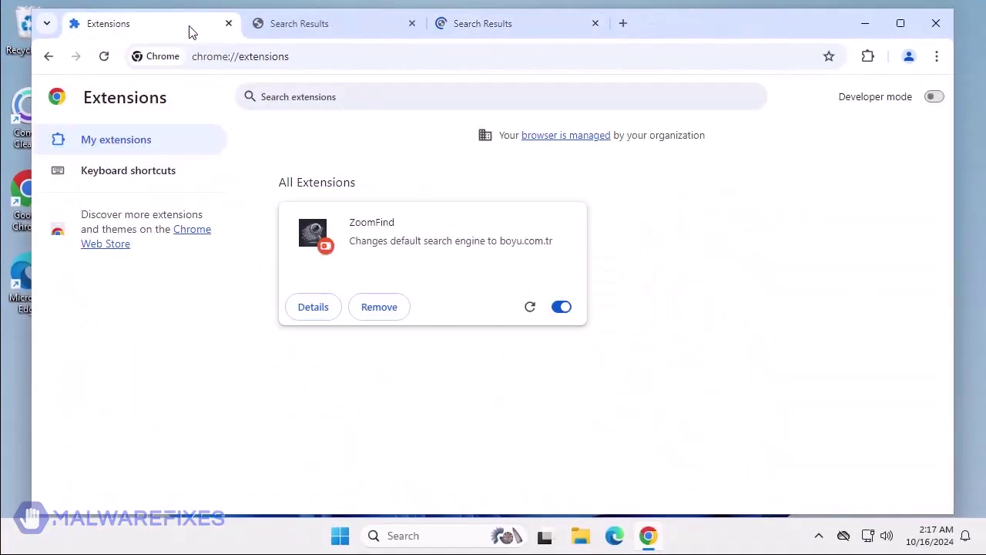
click(499, 25)
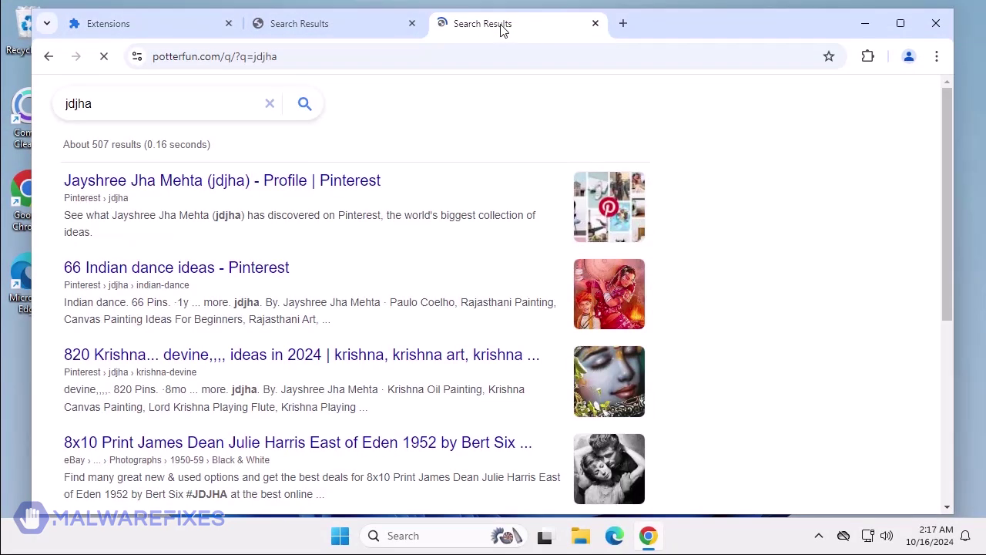
click(624, 23)
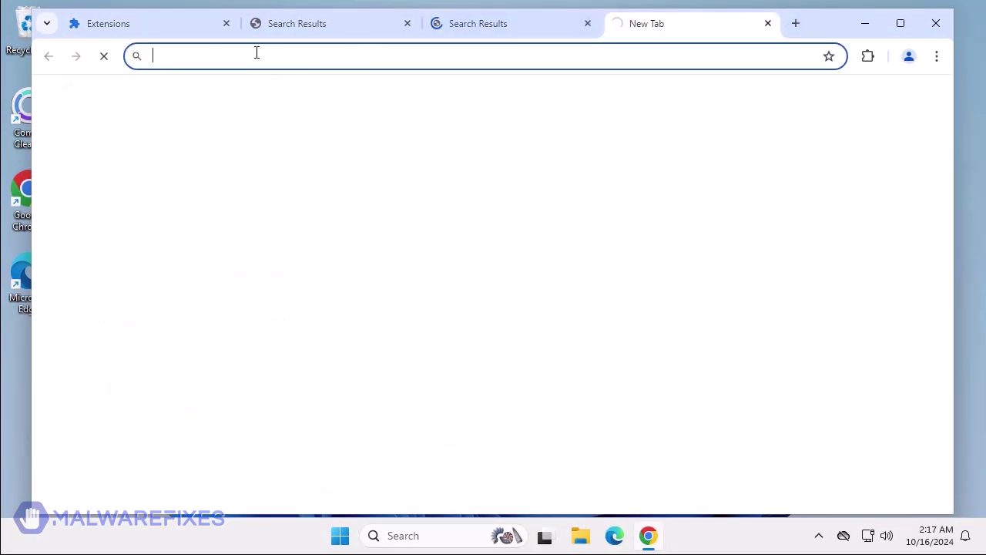
text(malwa)
key(Return)
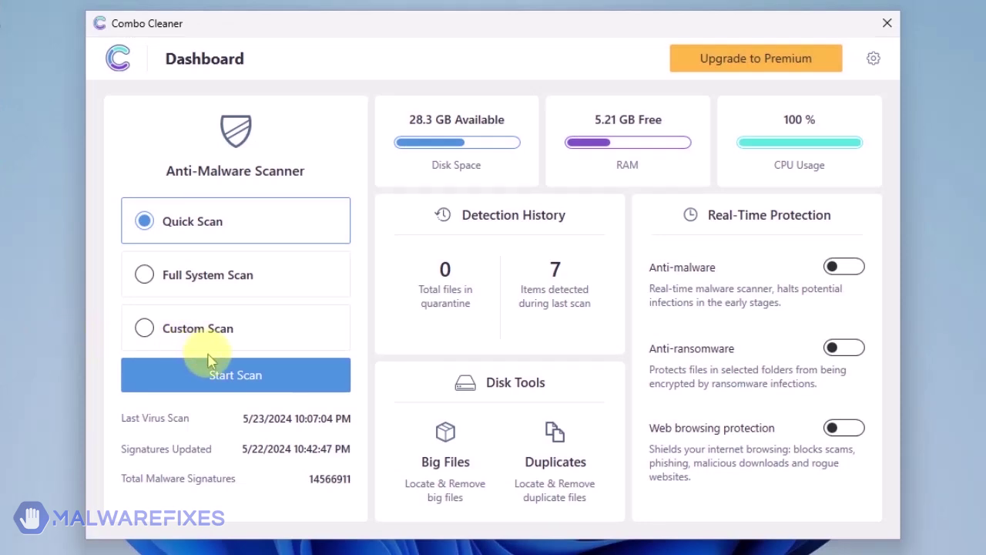
- Start a Quick Scan in Combo Cleaner
click(234, 378)
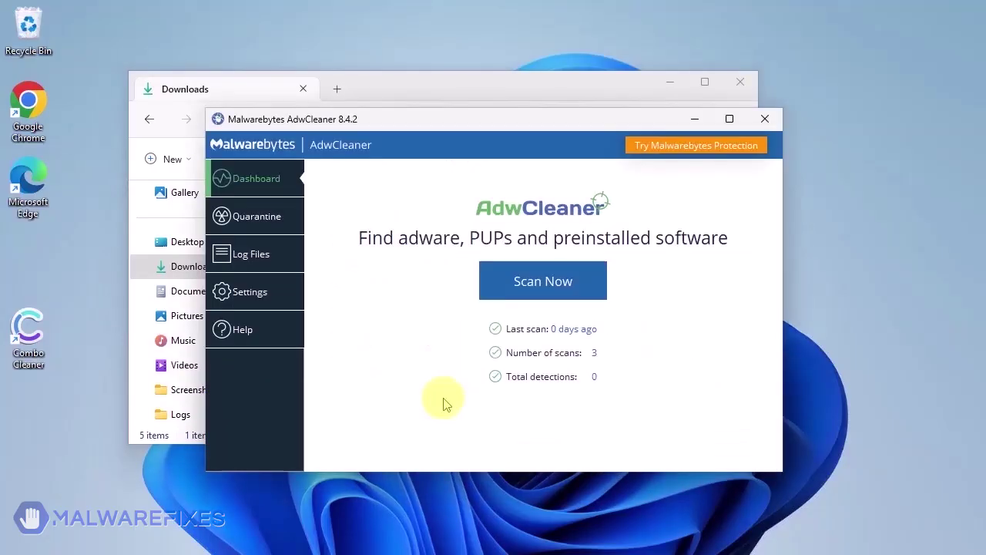
- Close Downloads and switch on Reset Chrome policies and Reset IE policies in AdwCleaner's Application settings
click(746, 82)
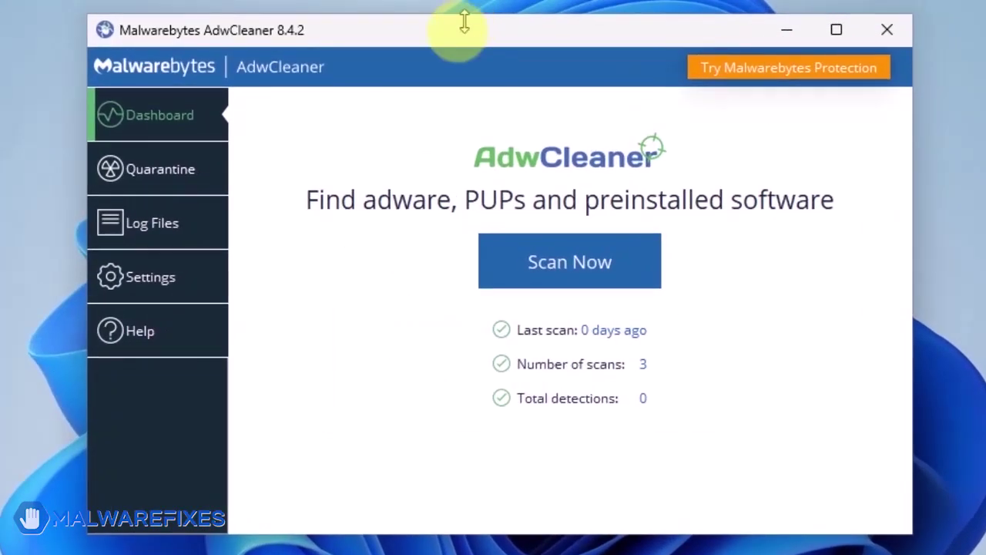
click(137, 282)
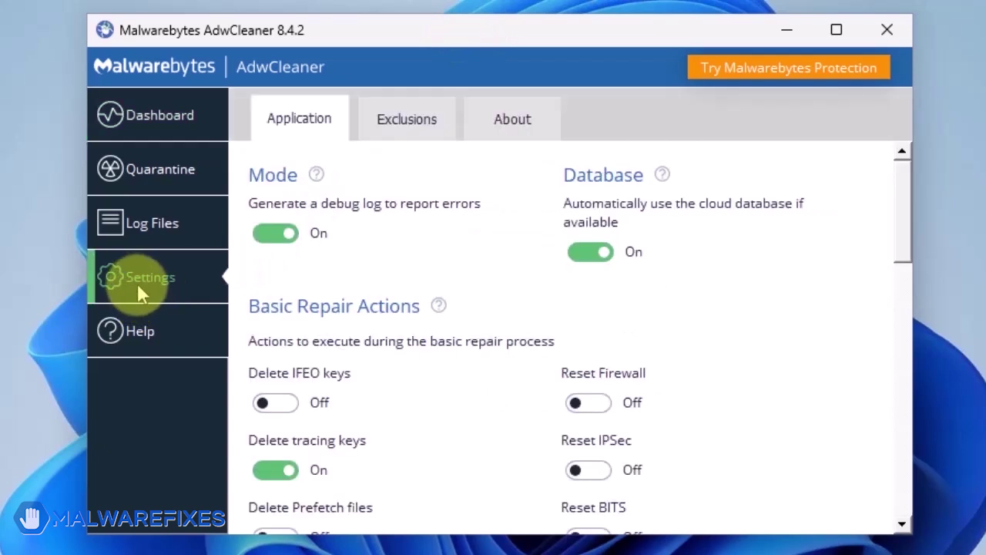
scroll(484, 299, down, 1)
scroll(483, 299, down, 2)
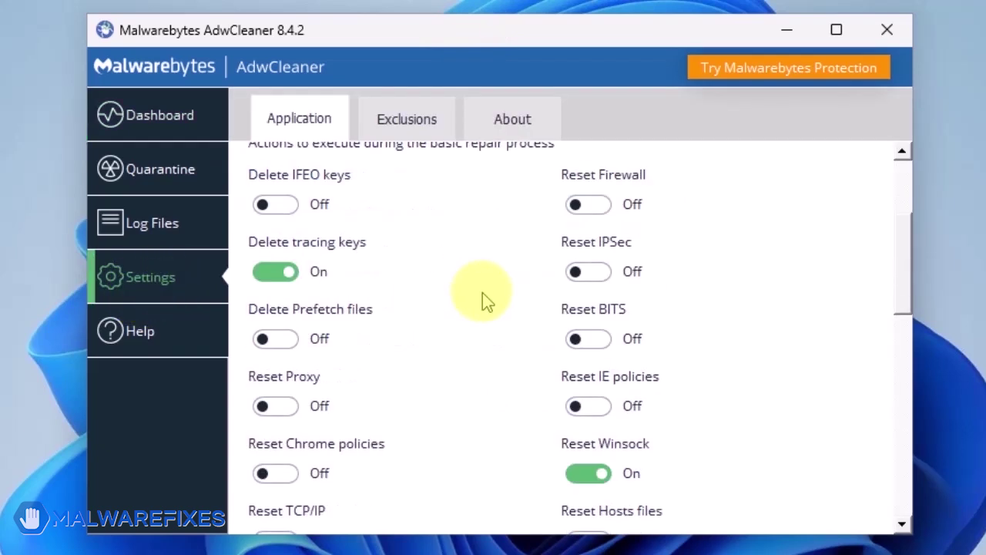
scroll(483, 299, down, 1)
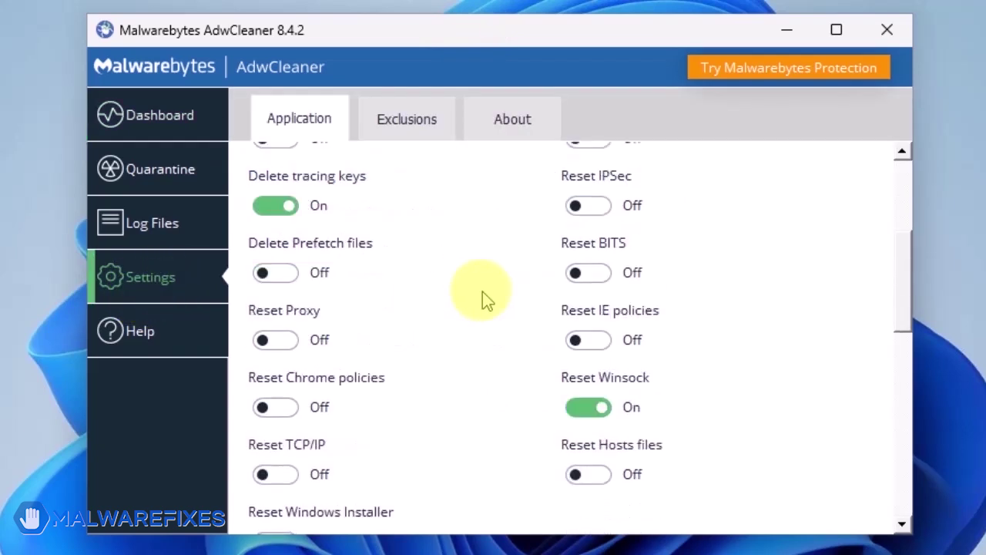
click(276, 410)
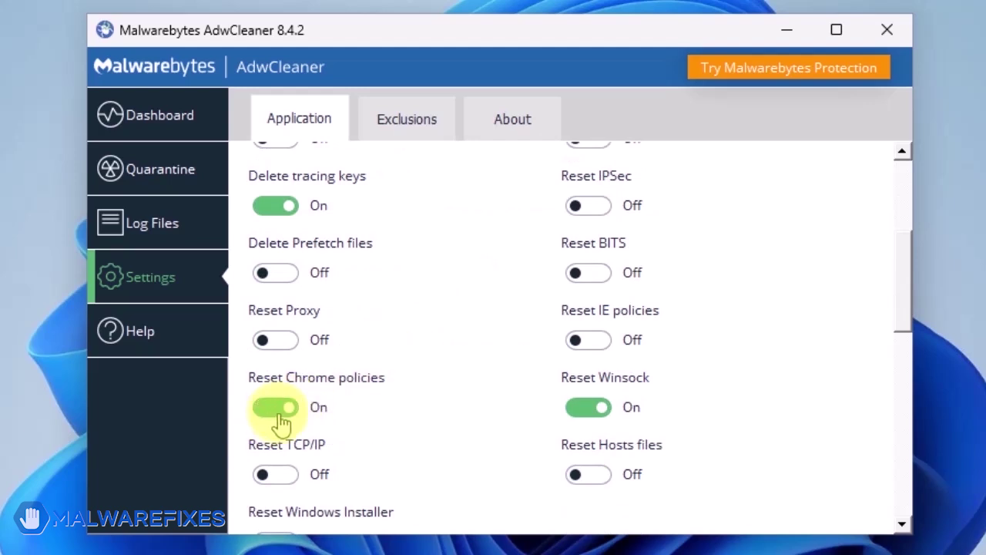
click(589, 340)
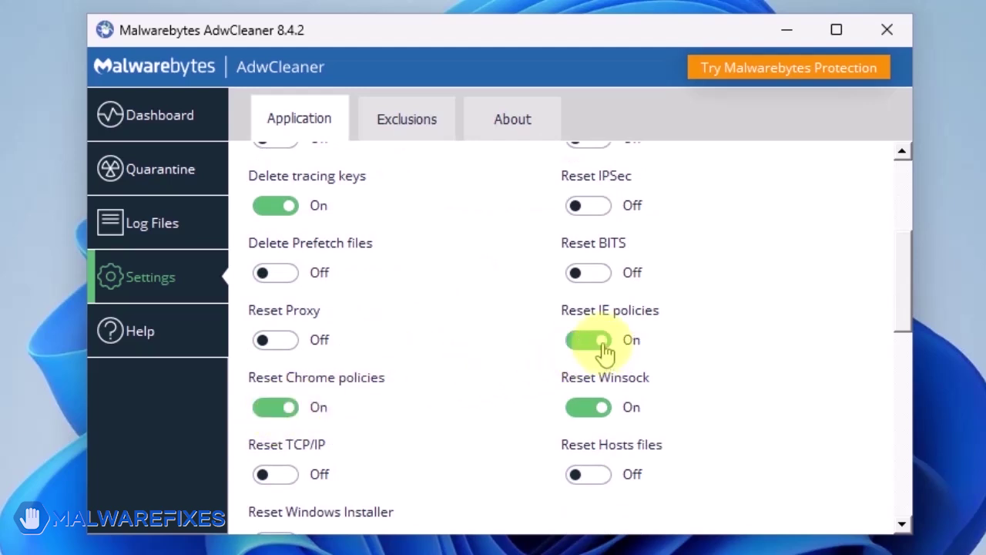
click(151, 121)
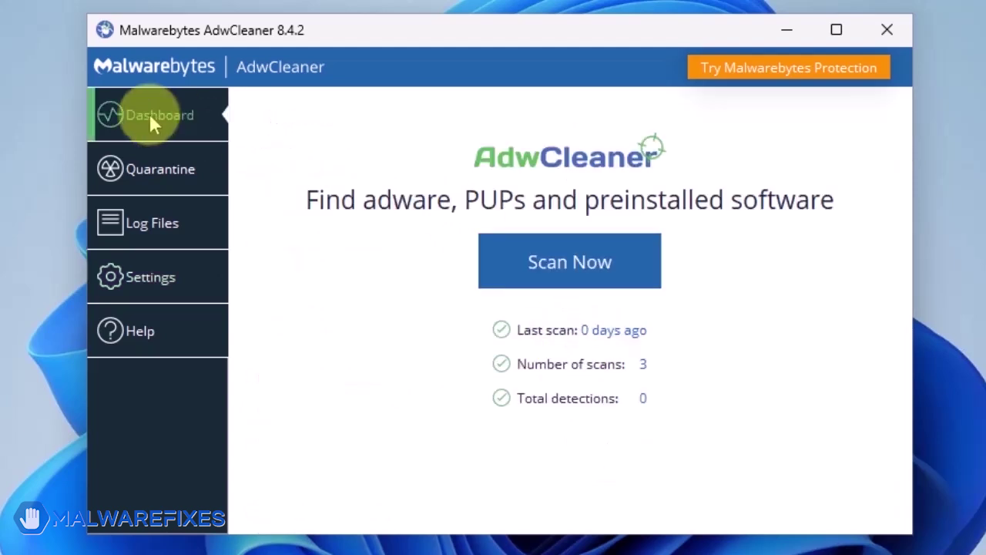
- Scan with AdwCleaner, then run Basic Repair and accept closing running processes
click(563, 267)
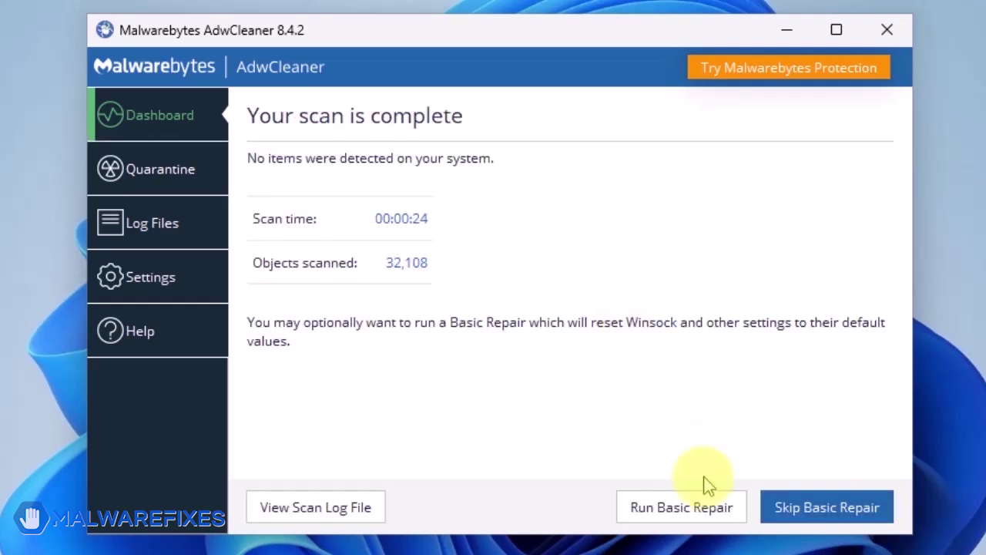
click(697, 521)
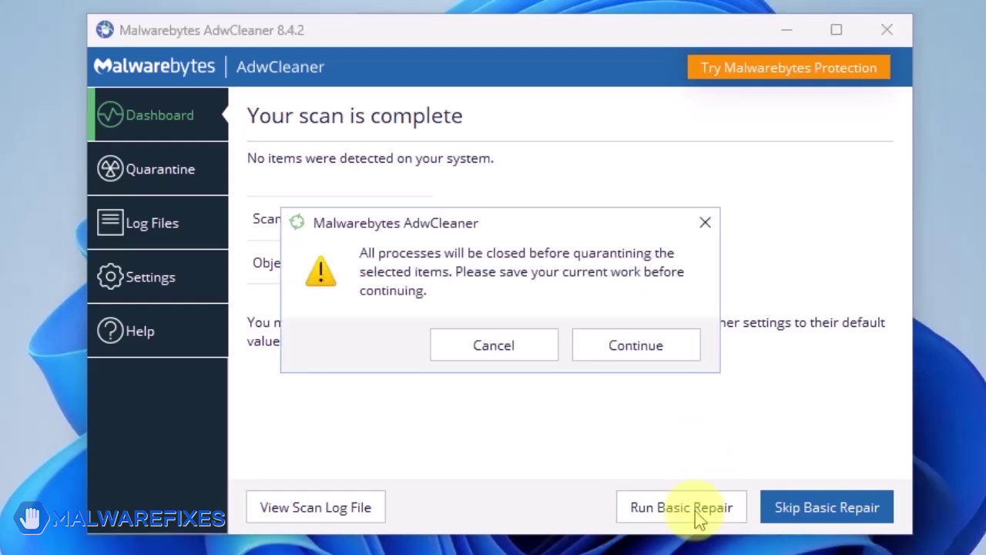
click(646, 351)
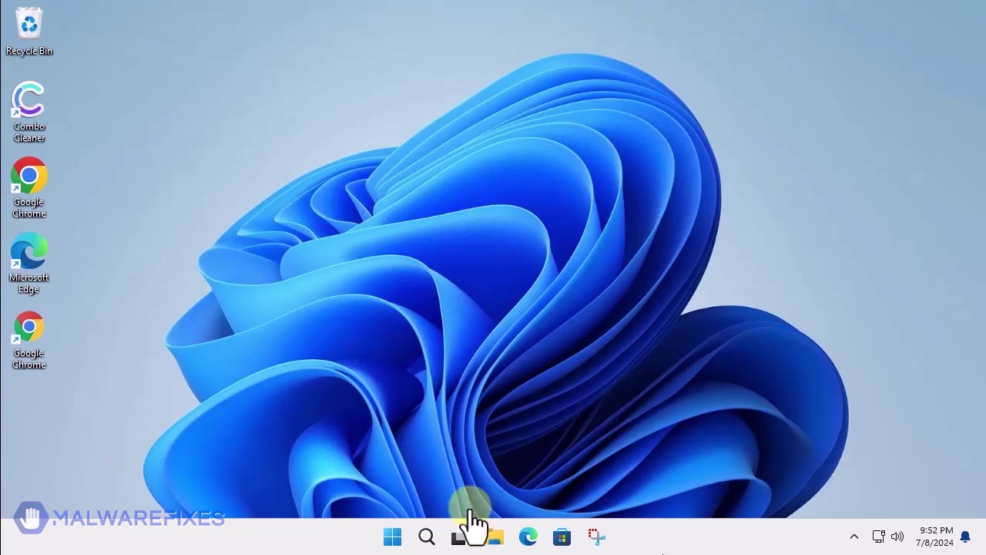
- Launch appwiz.cpl from Windows Search to bring up Programs and Features
click(426, 540)
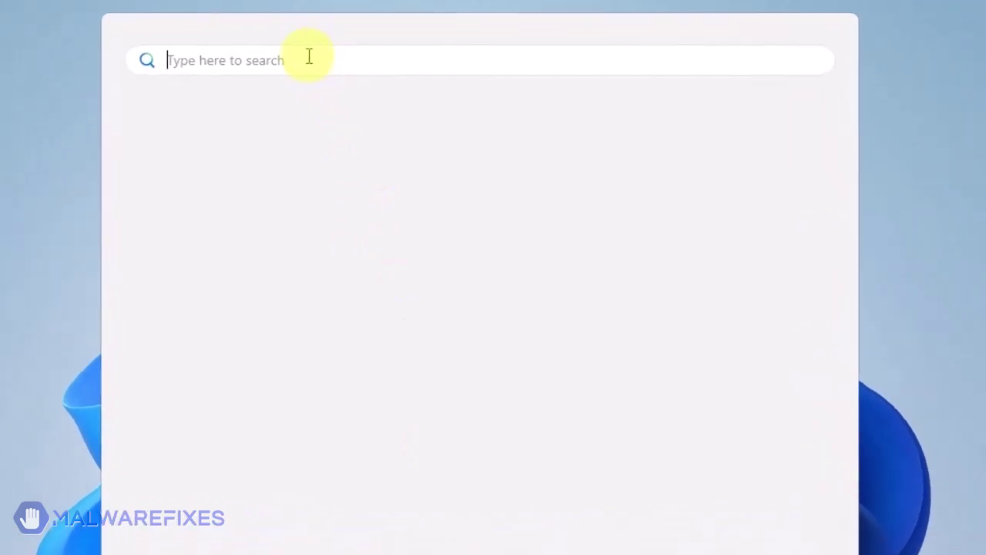
text(app)
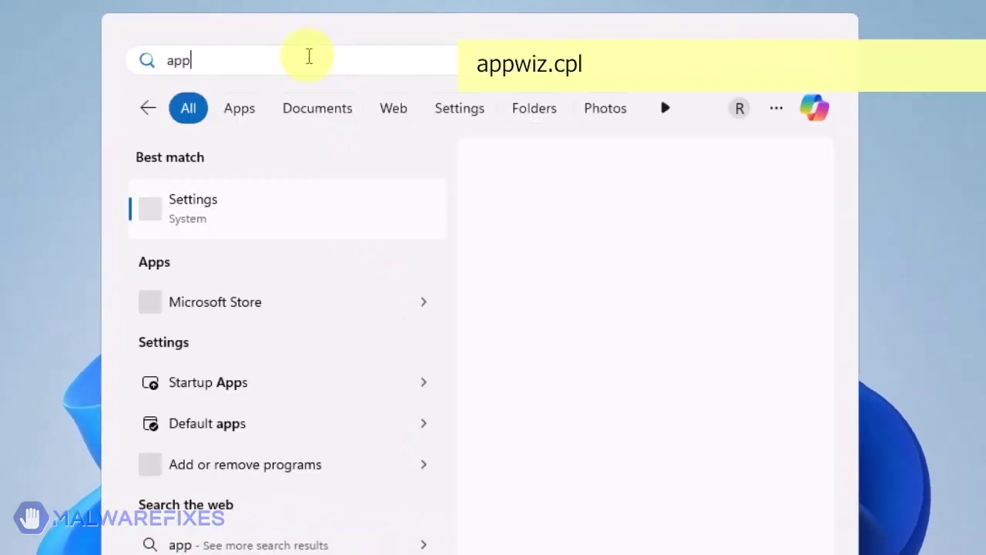
text(wiz)
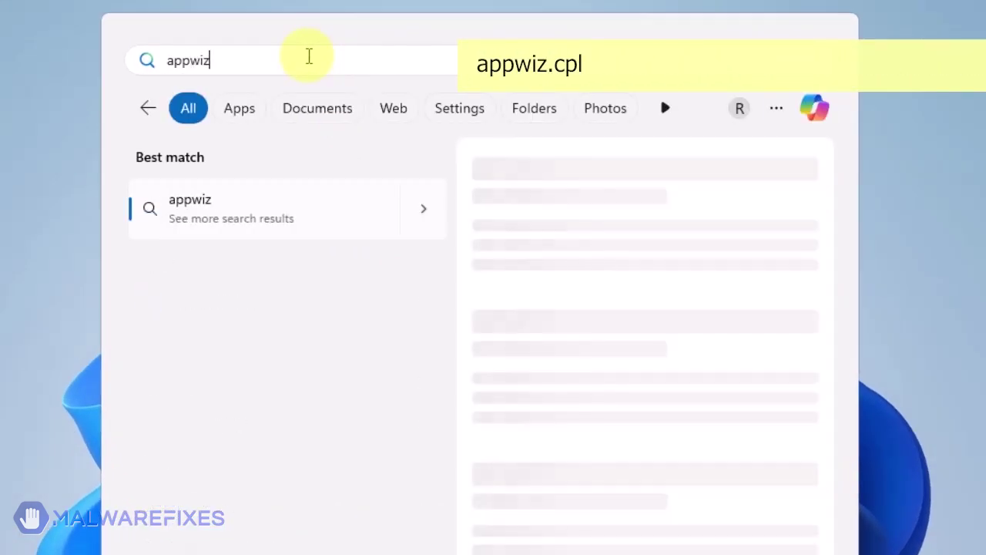
text(.cpl)
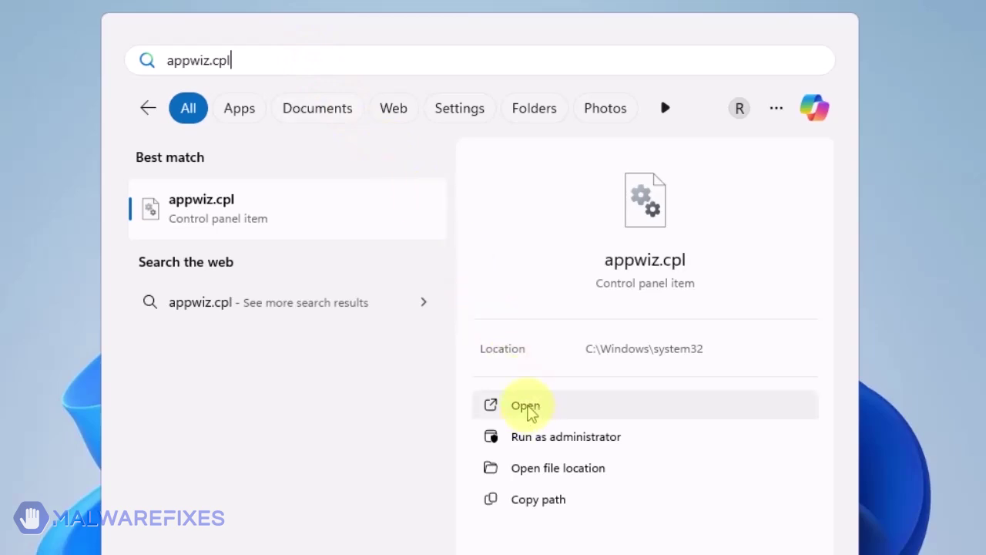
click(529, 408)
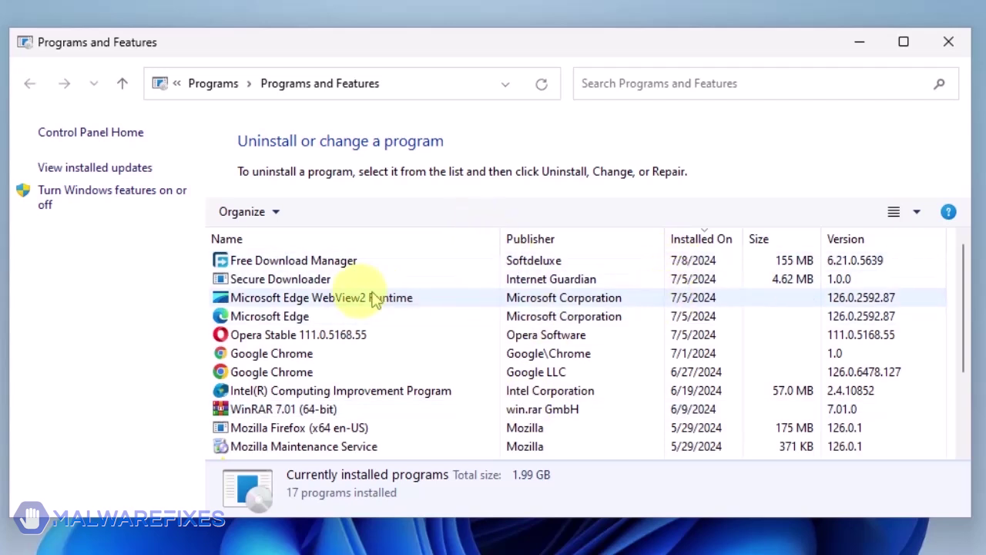
- Sort programs newest-installed first, uninstall Secure Downloader, then close Programs and Features
click(709, 239)
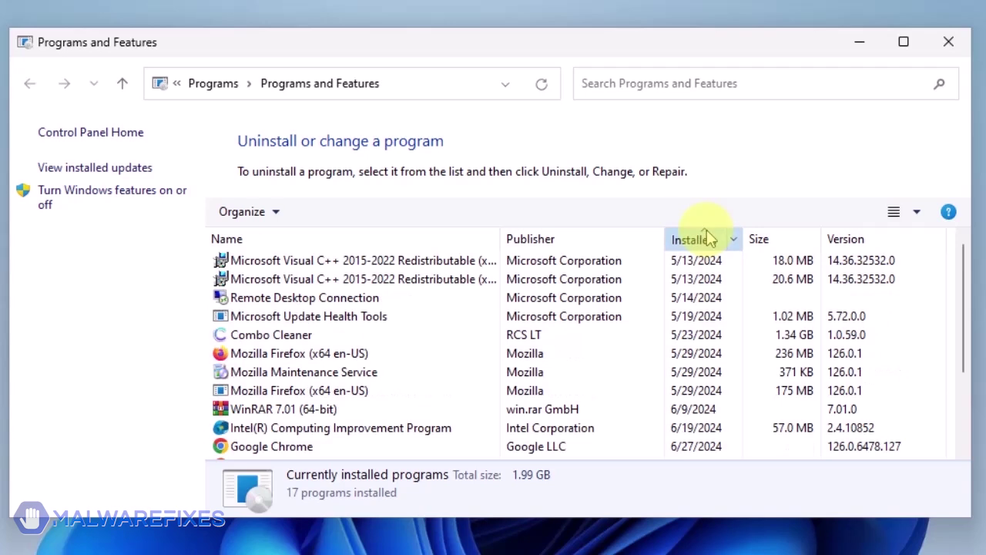
click(709, 239)
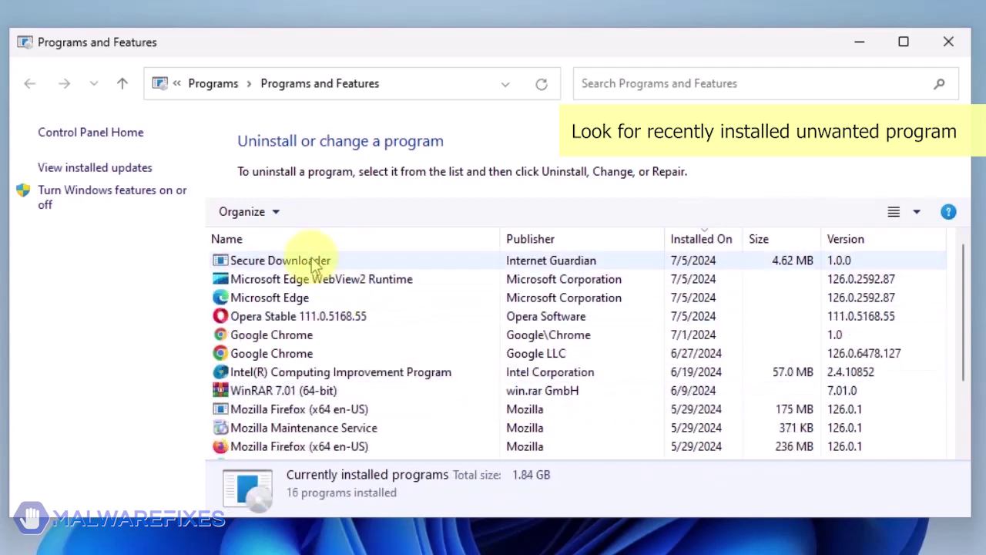
click(316, 267)
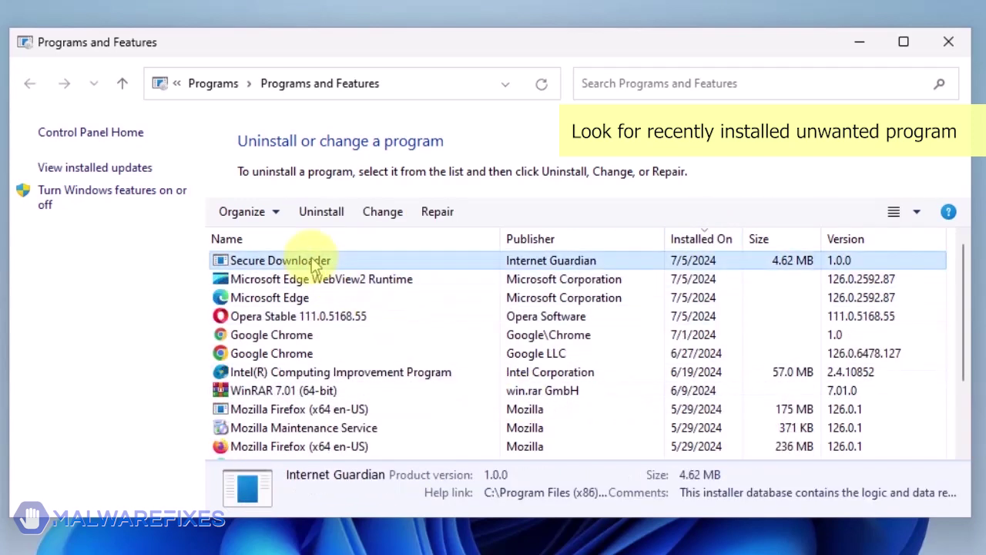
click(322, 218)
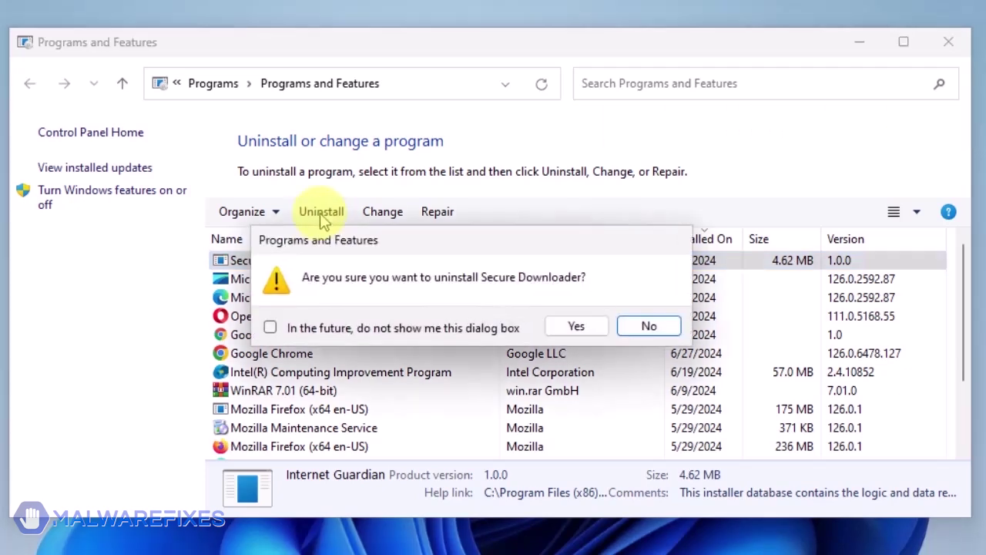
click(589, 336)
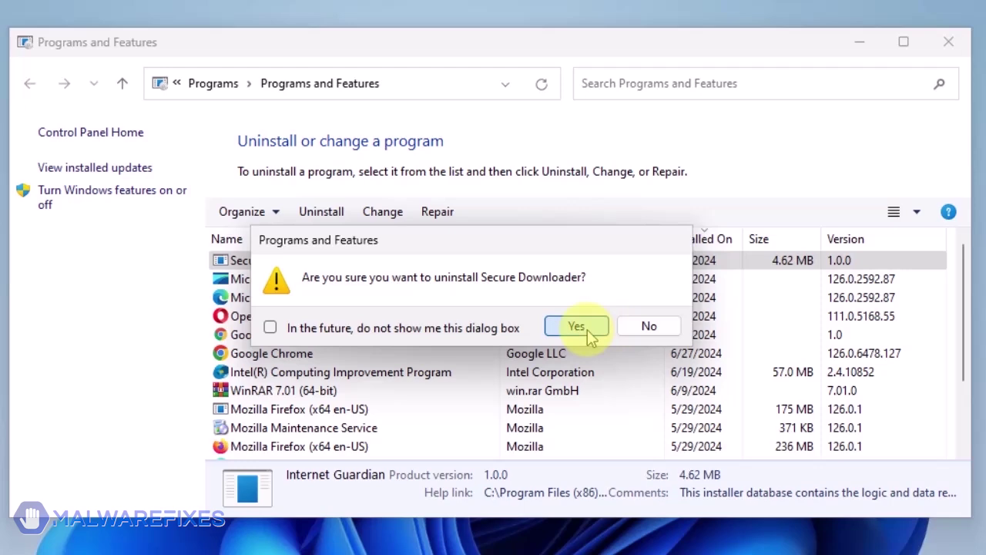
click(590, 337)
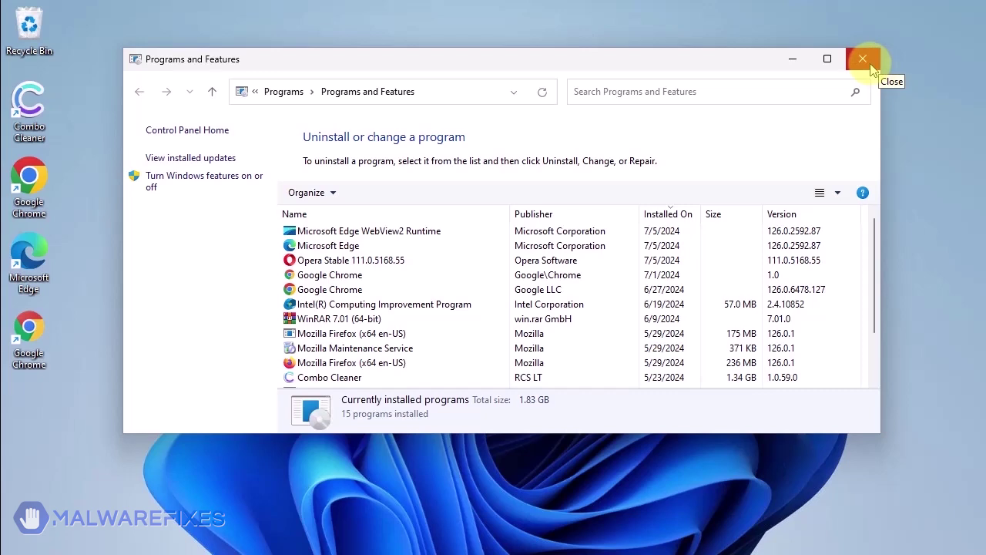
click(863, 59)
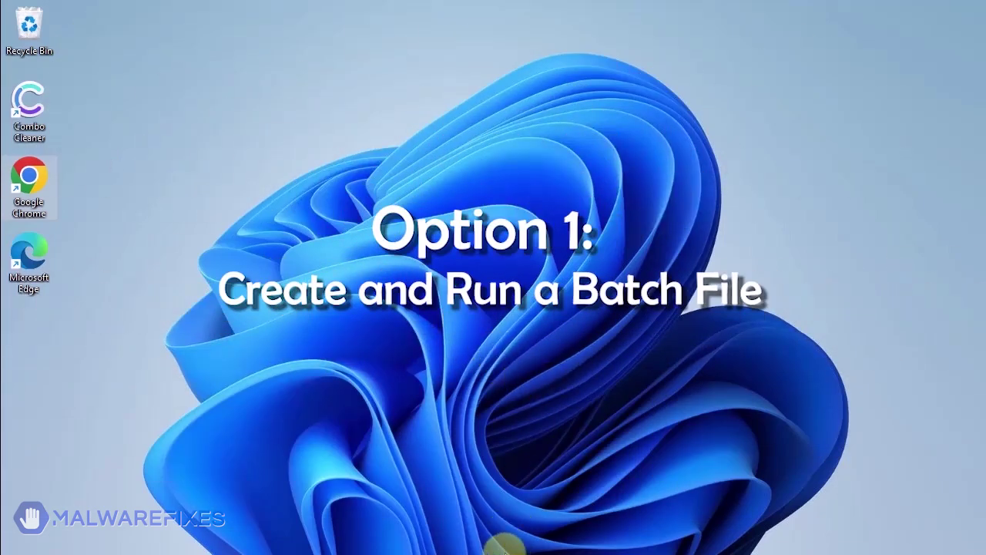
- Launch Notepad from Windows Search and paste the batch script into it
mouse_move(507, 547)
click(426, 537)
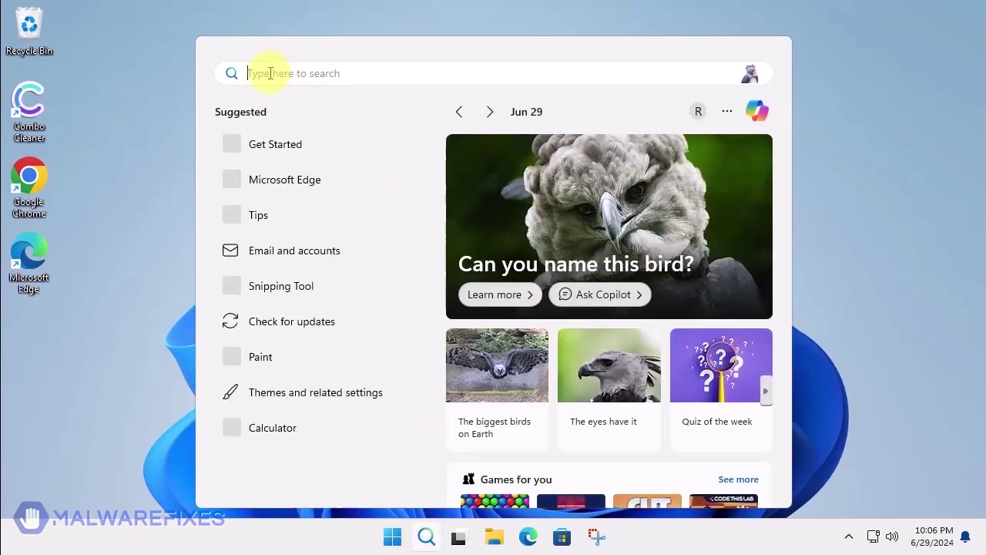
text(notepad)
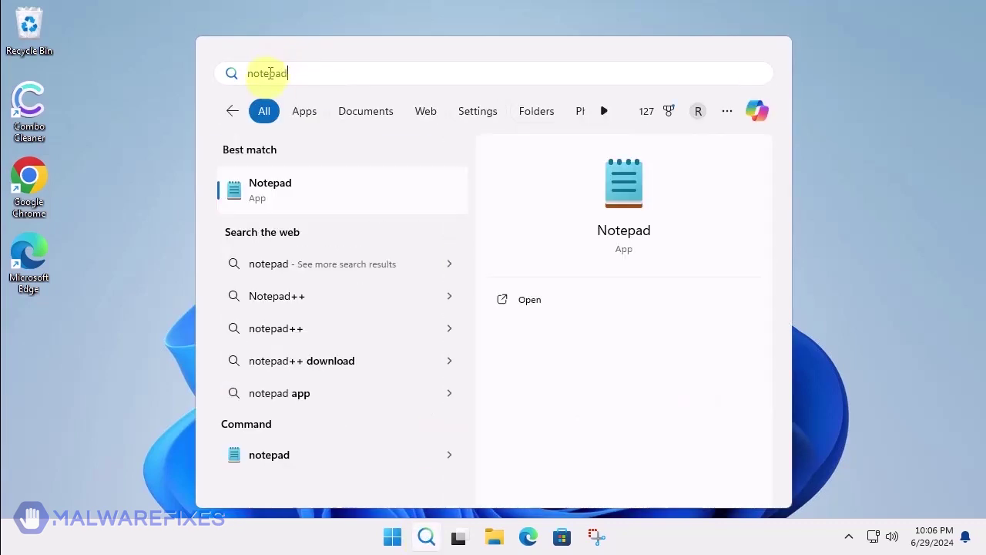
click(526, 305)
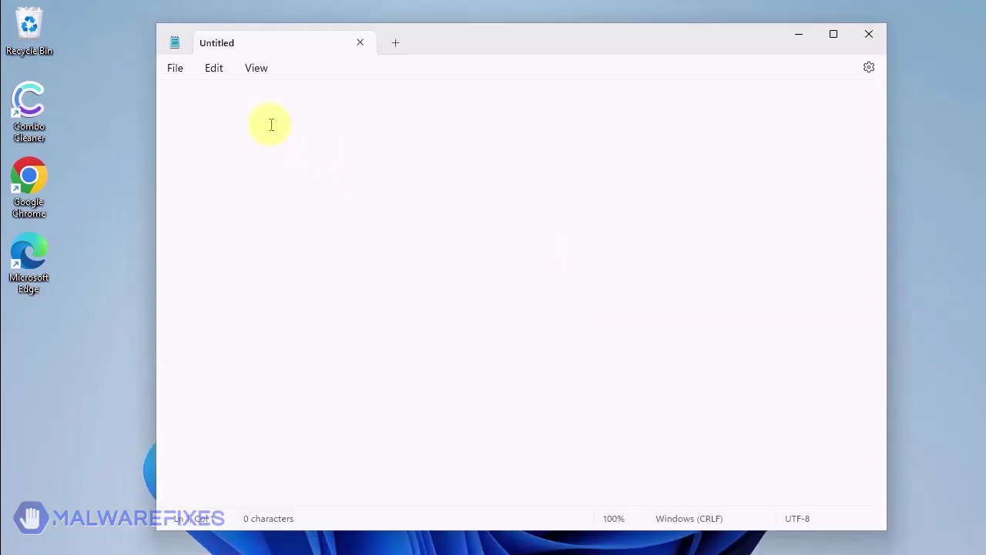
text(@echo off IF NOT EXIST %WINDIR%\System32\GroupPolicy goto next echo Deleting GroupPolicy folder... RD /S /Q "%WINDIR%\System32\GroupPolicy" || goto error echo. :next IF NOT EXIST %WINDIR%\System32\GroupPolicyUsers goto next2 echo Deleting GroupPolicyUsers folder... RD /S /Q "%WINDIR%\System32\GroupPolicyUsers" || goto error echo. :next2 gpupdate /force pause exit :error echo. echo An unexpected error has occurred. "Have opened the program as an administrator (right click, run as administrator)? echo. pause exit)
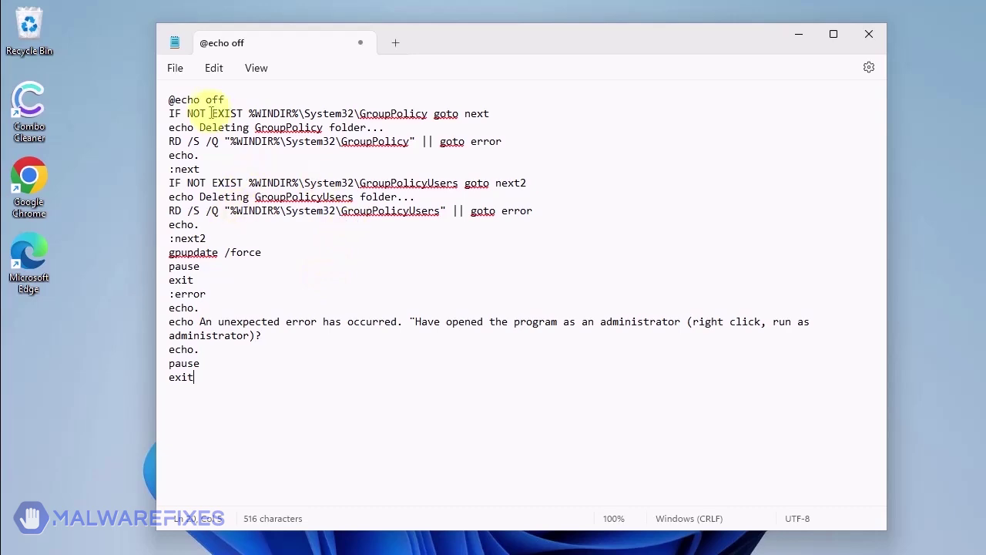
- Save the script to the Desktop as policy_remove.bat and close Notepad
click(176, 70)
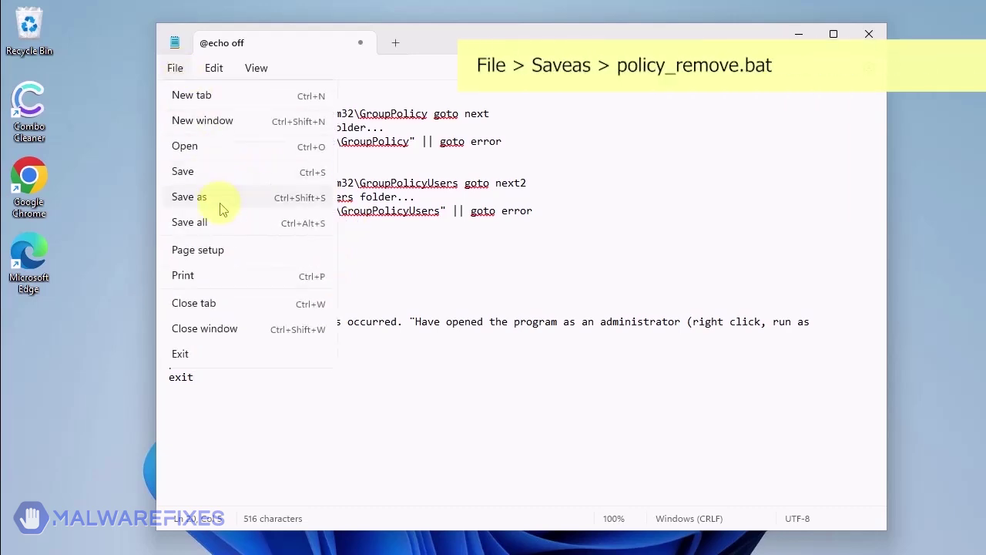
click(221, 199)
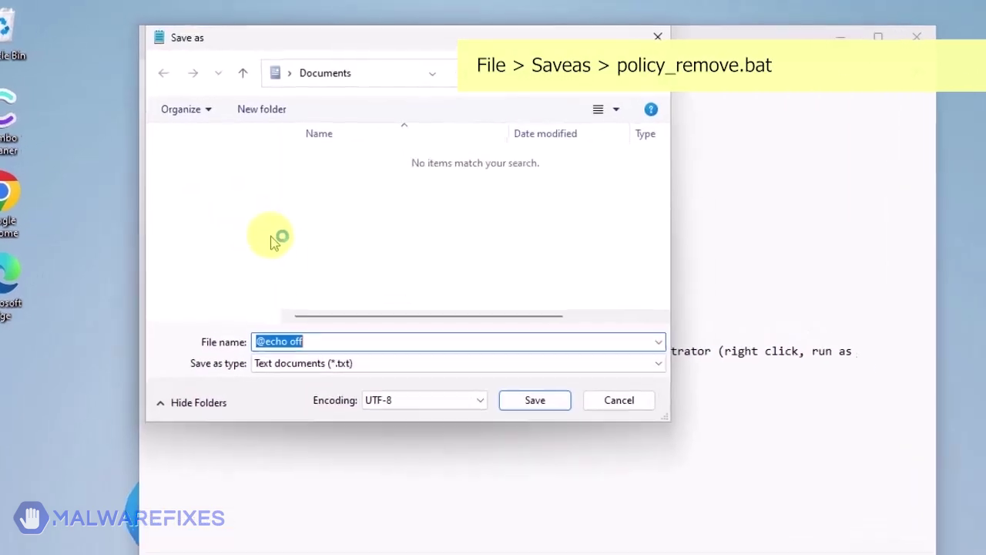
scroll(246, 239, up, 5)
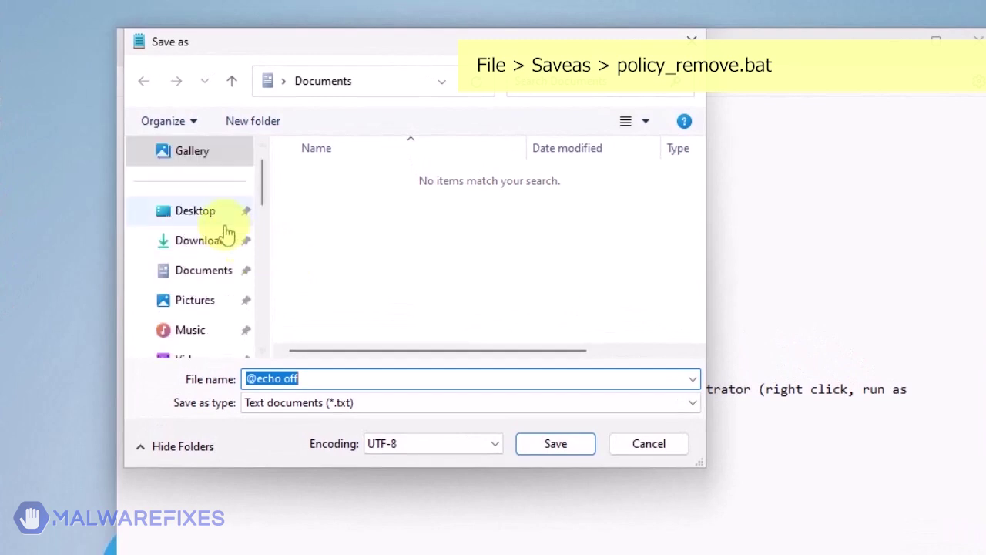
click(183, 215)
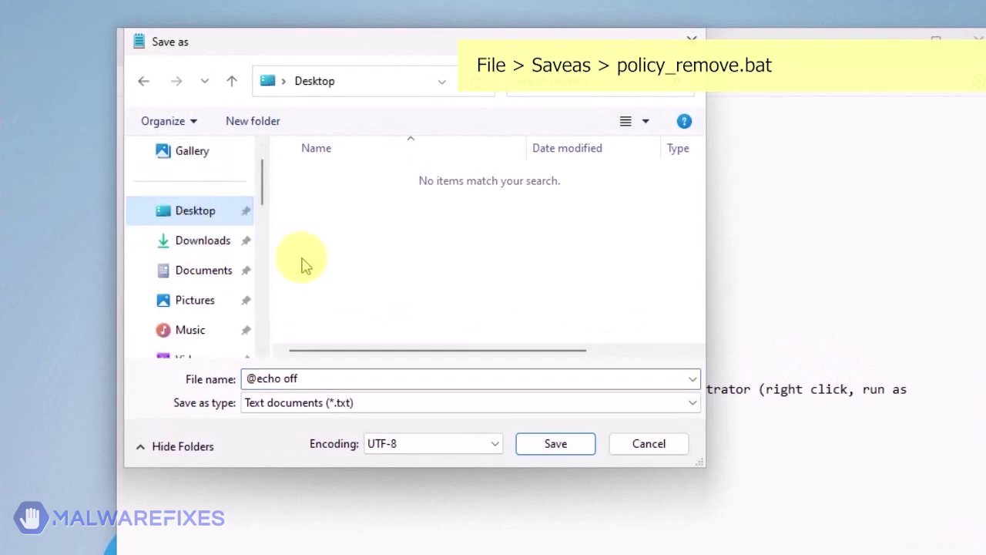
click(321, 377)
text(pol)
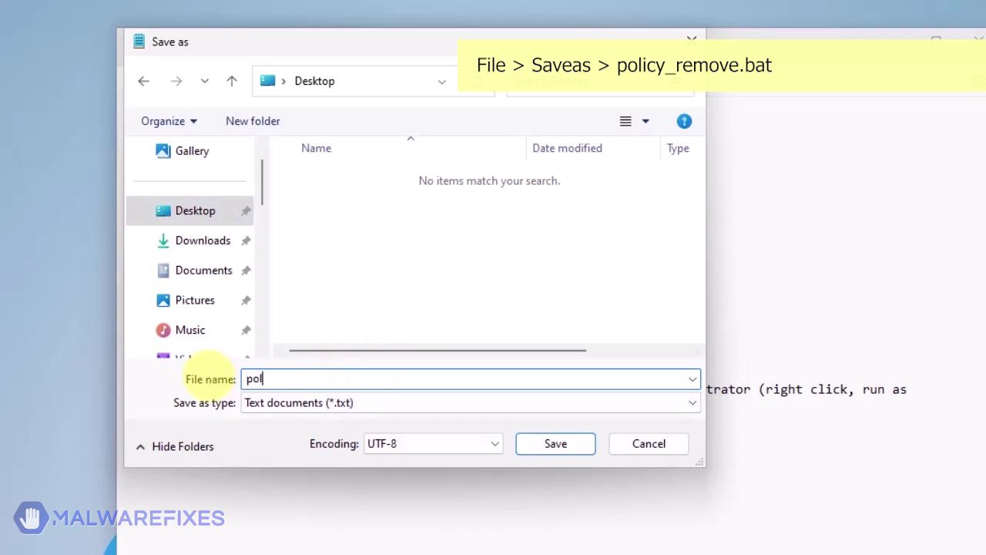
text(icy_remove.bat)
click(547, 445)
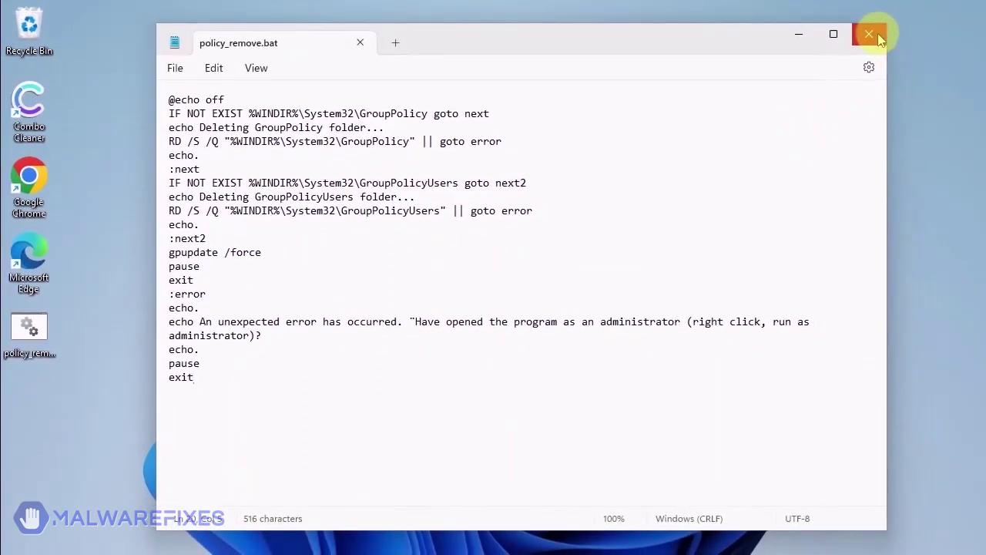
click(878, 36)
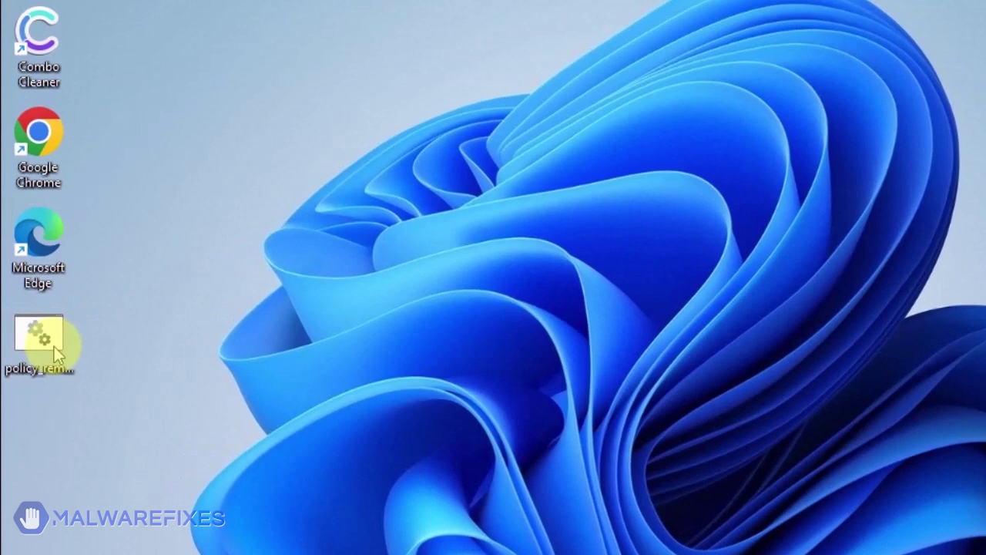
- Run policy_remove.bat as administrator, approve the UAC prompt, and close the finished command window
right_click(54, 346)
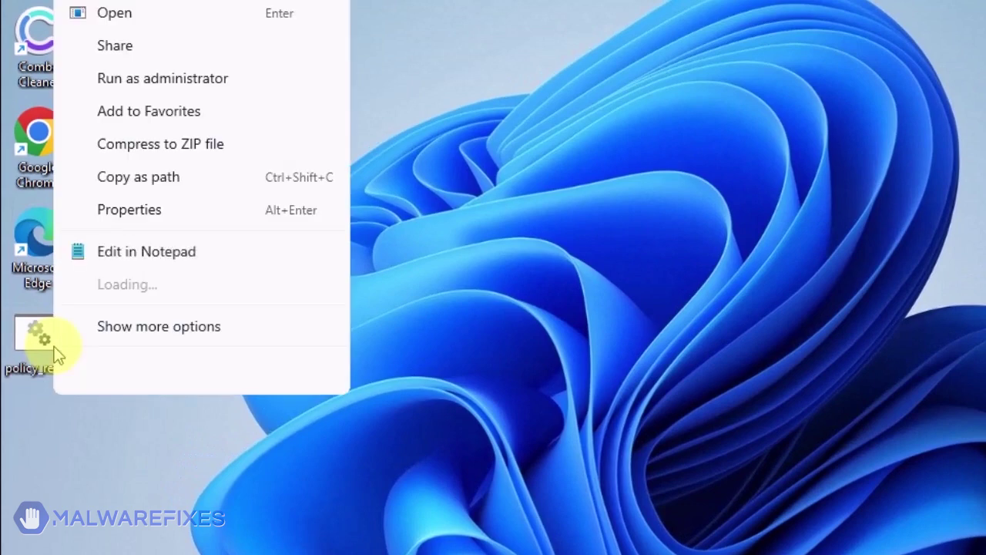
click(123, 83)
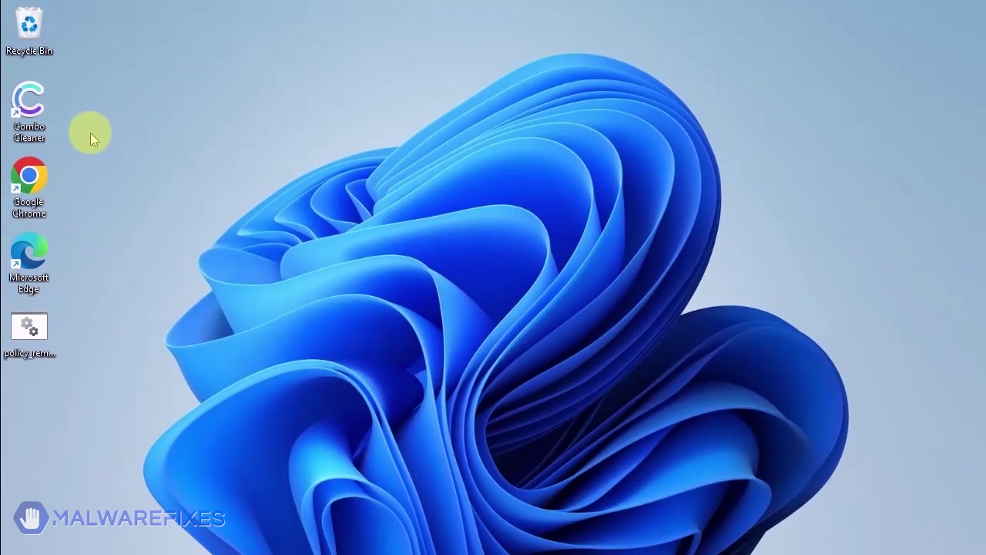
mouse_move(611, 539)
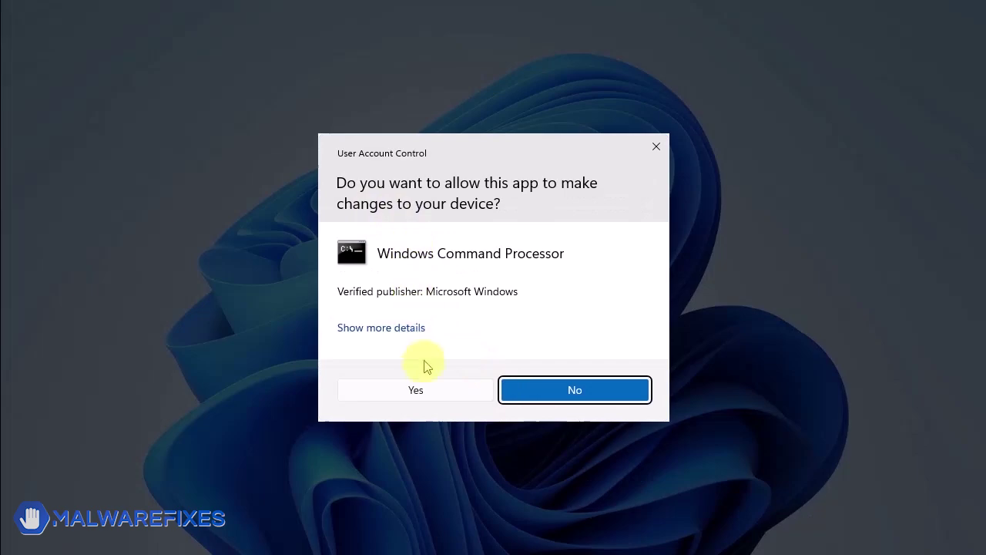
click(418, 391)
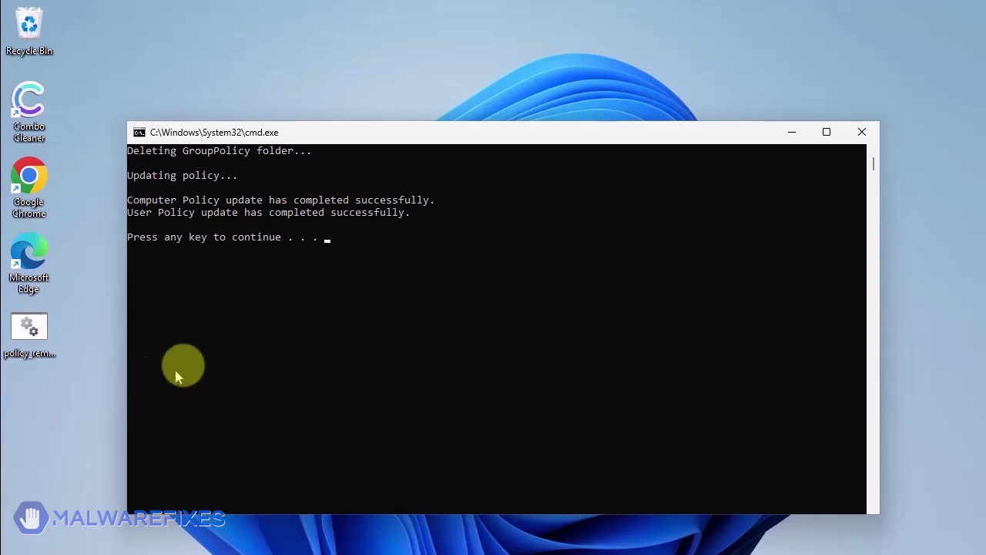
key(Return)
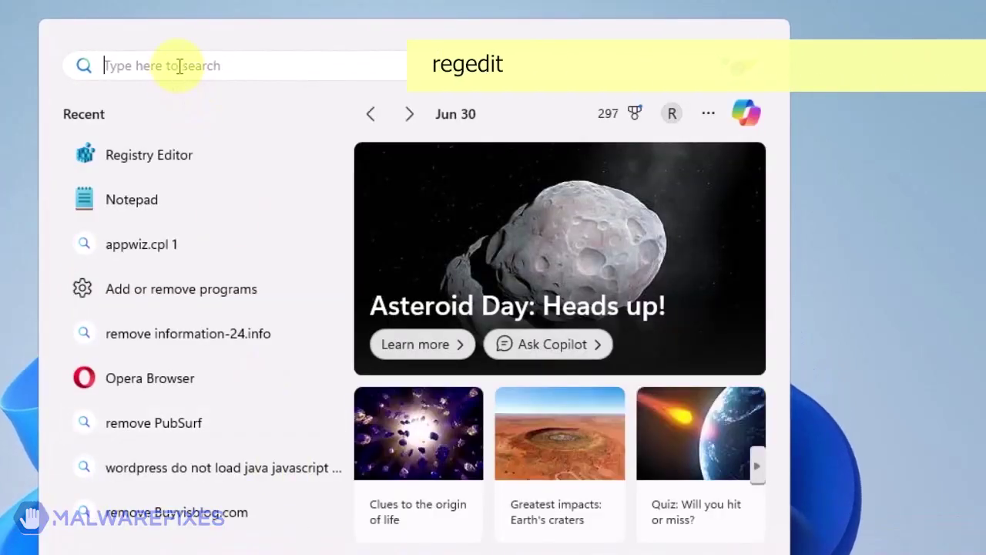
- Launch Registry Editor via a regedit search and approve the UAC prompt
text(reged)
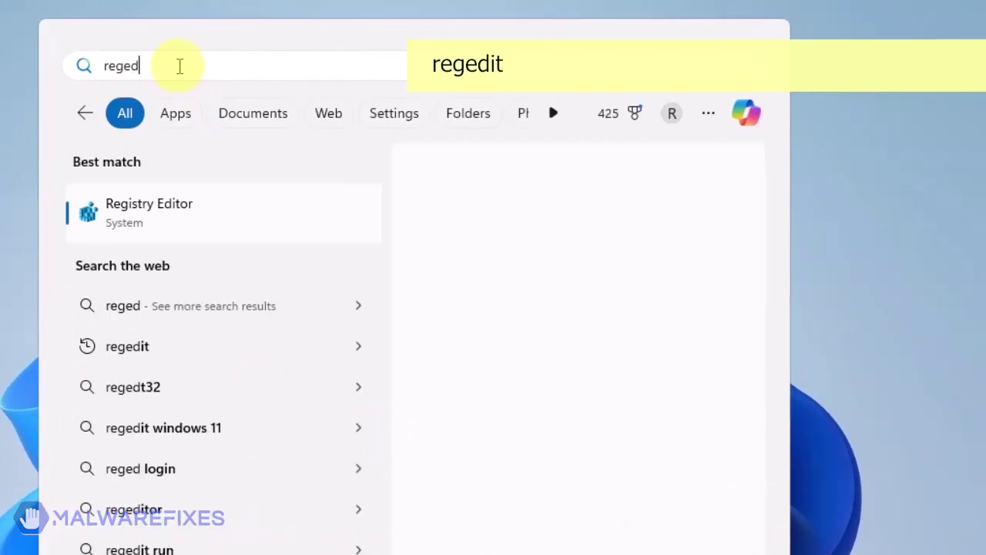
text(it)
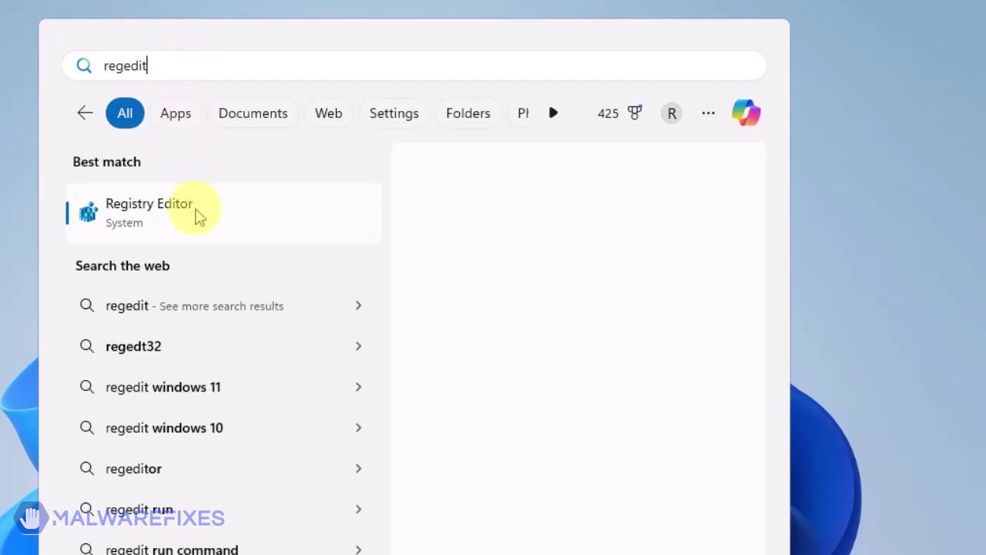
click(197, 214)
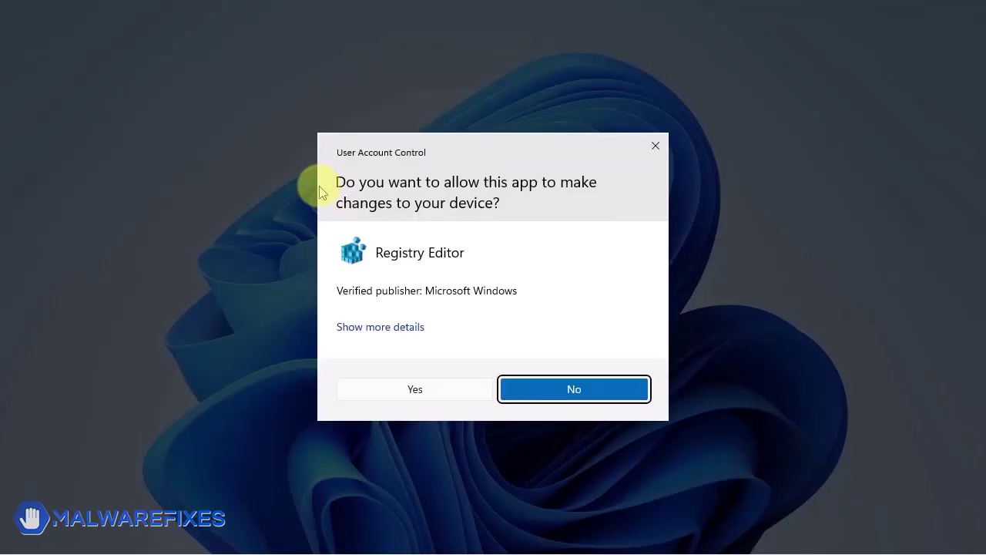
click(416, 388)
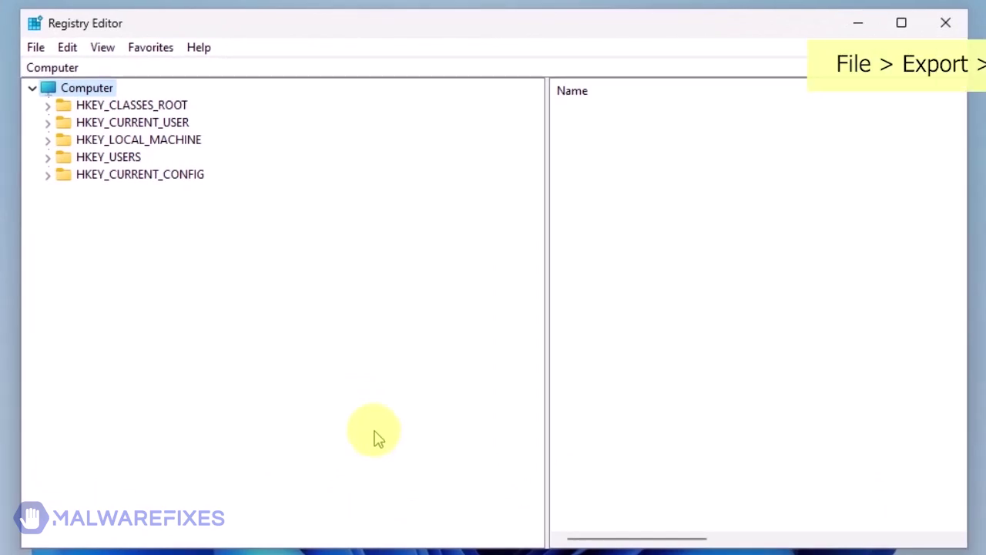
- Export the full registry to Documents as reg-backup
click(35, 48)
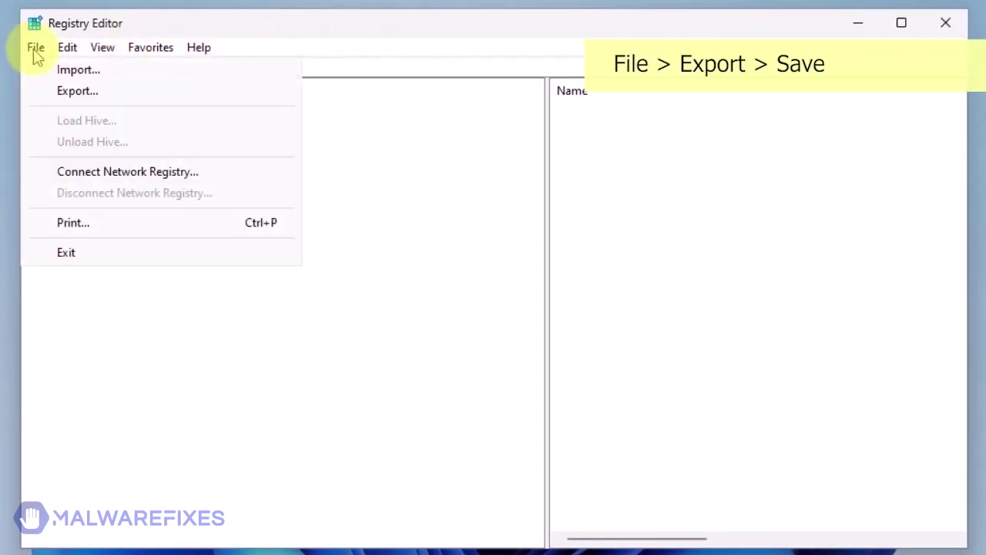
click(62, 90)
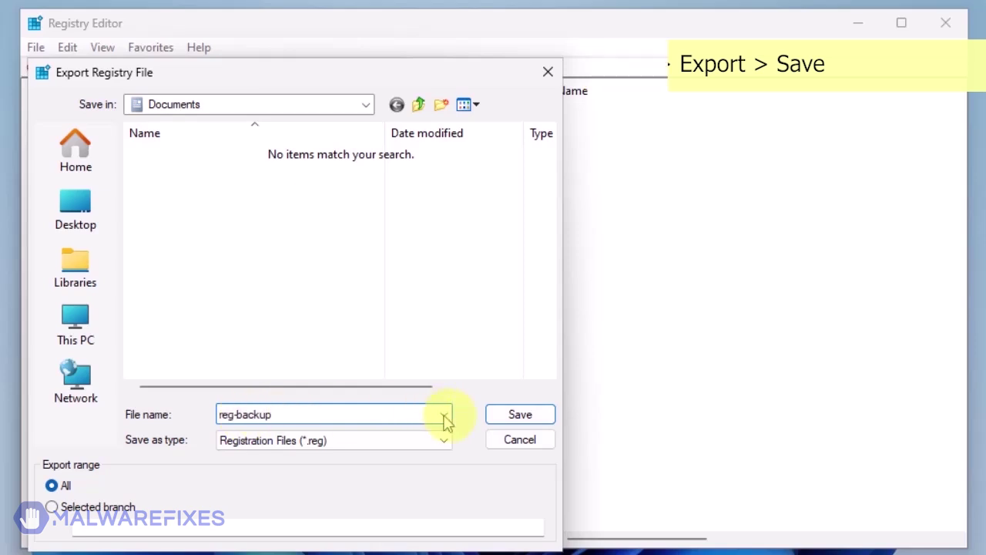
click(521, 416)
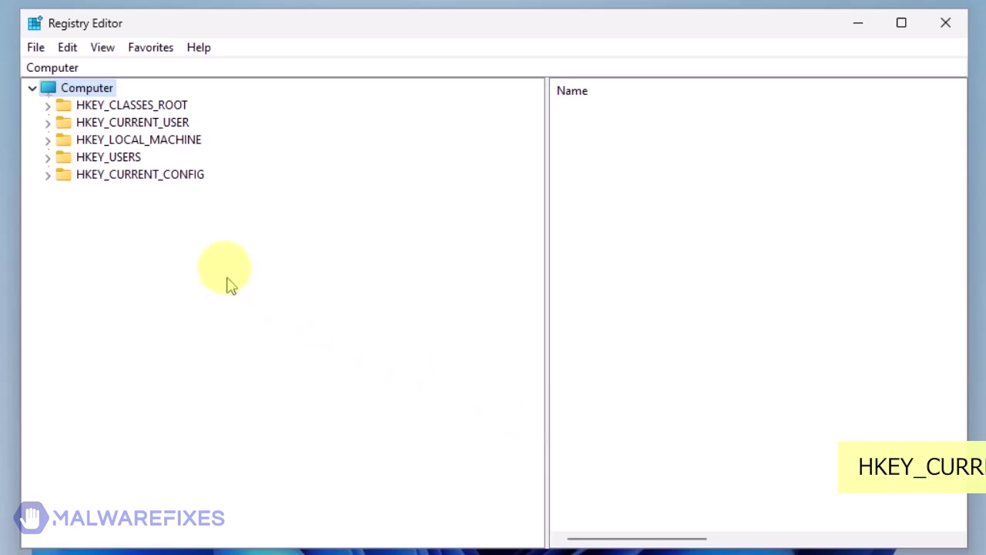
- Delete the Chrome key under HKEY_CURRENT_USER\Software\Policies\Google
click(48, 122)
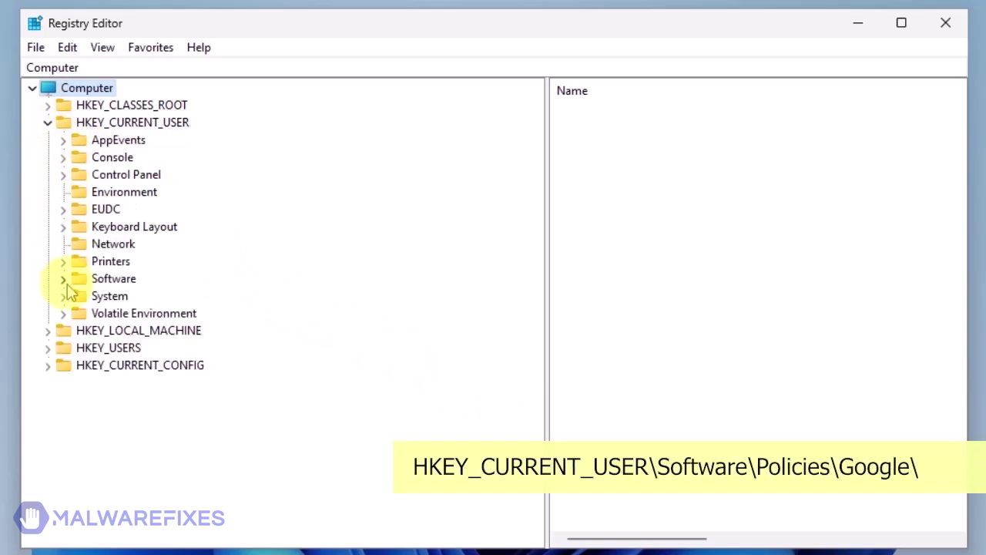
click(64, 279)
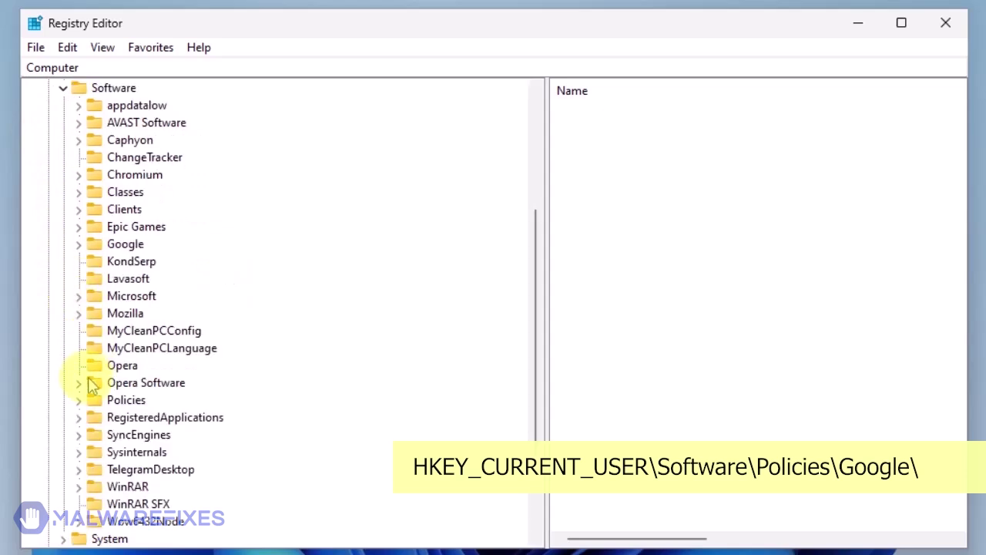
click(78, 400)
click(93, 417)
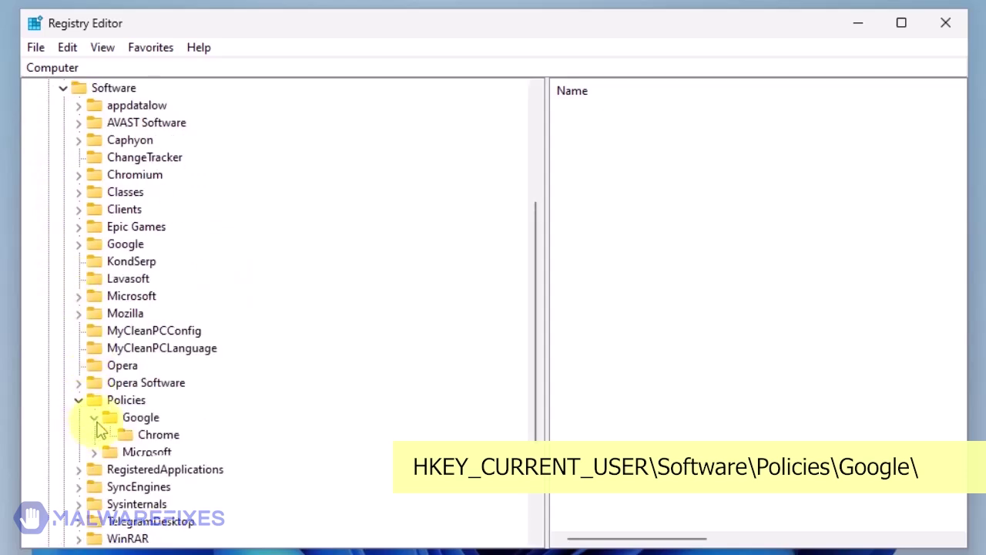
click(158, 434)
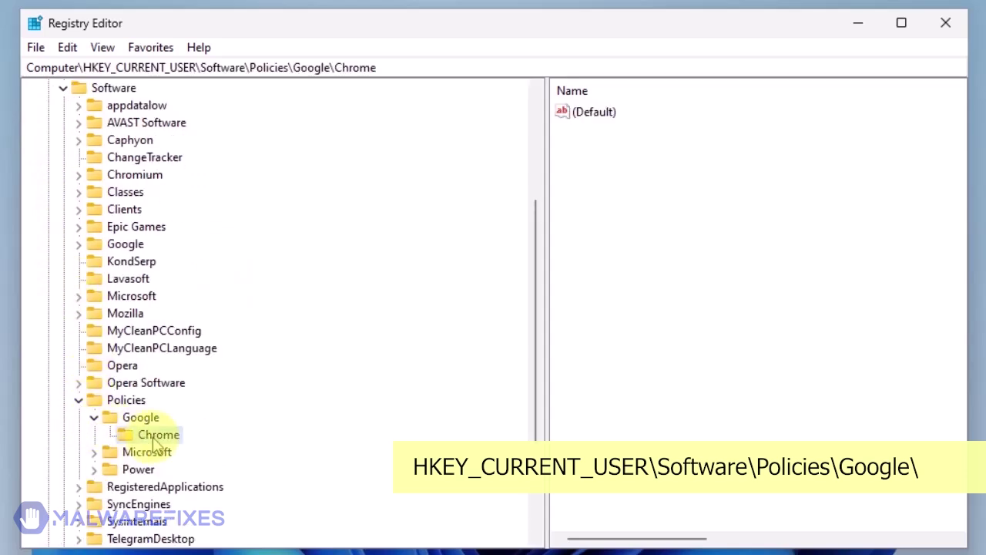
right_click(158, 435)
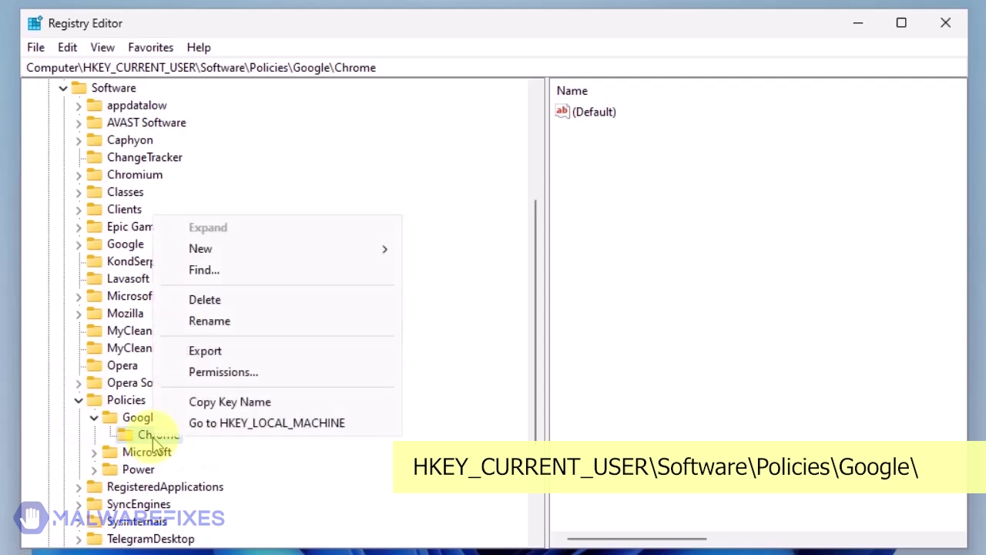
click(215, 302)
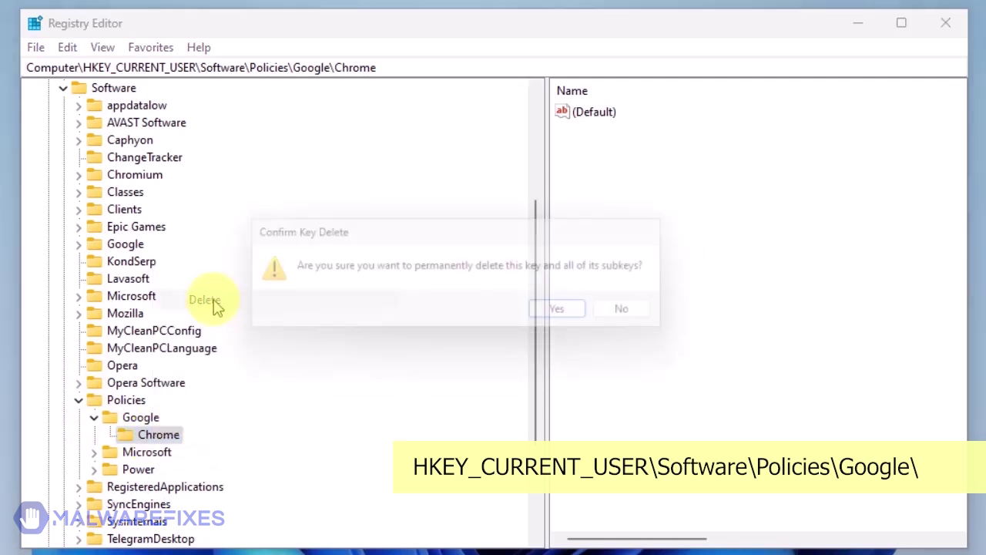
click(574, 317)
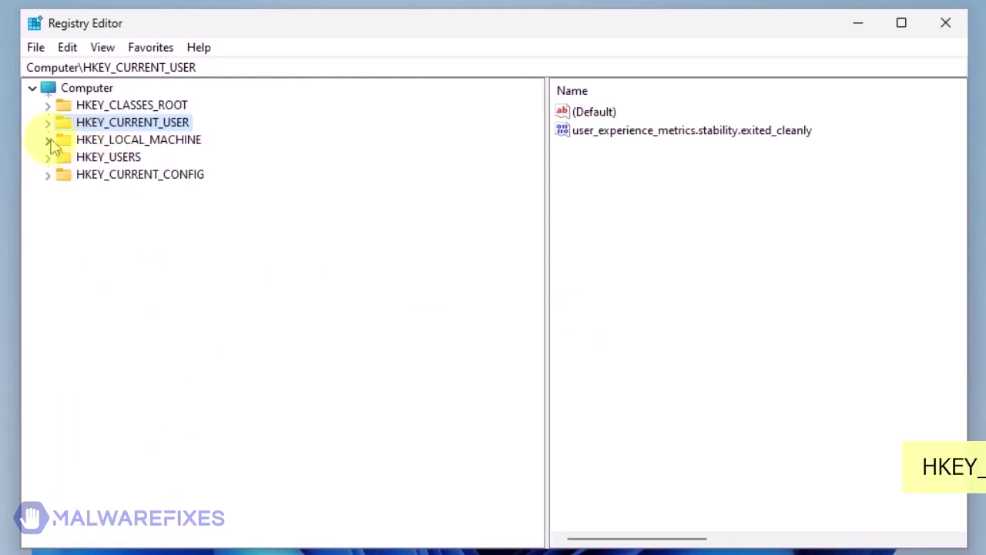
- Delete the Chrome and Update keys under HKEY_LOCAL_MACHINE\SOFTWARE\Policies\Google
click(48, 142)
click(64, 225)
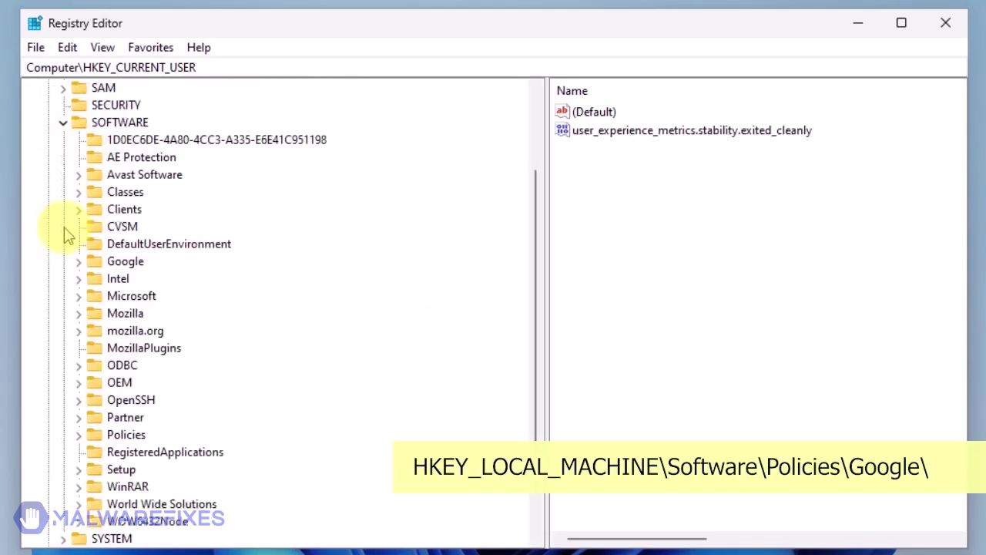
click(78, 436)
click(93, 452)
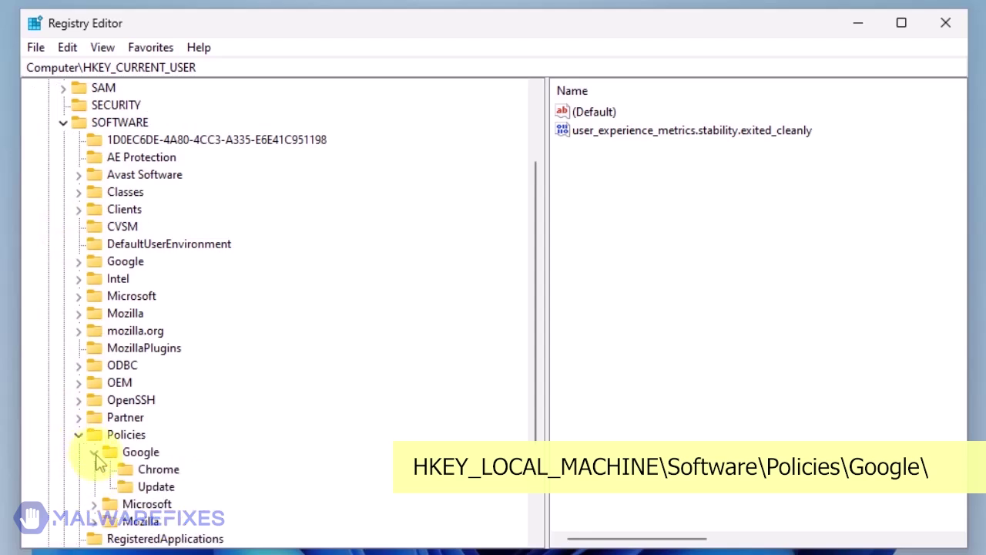
right_click(173, 471)
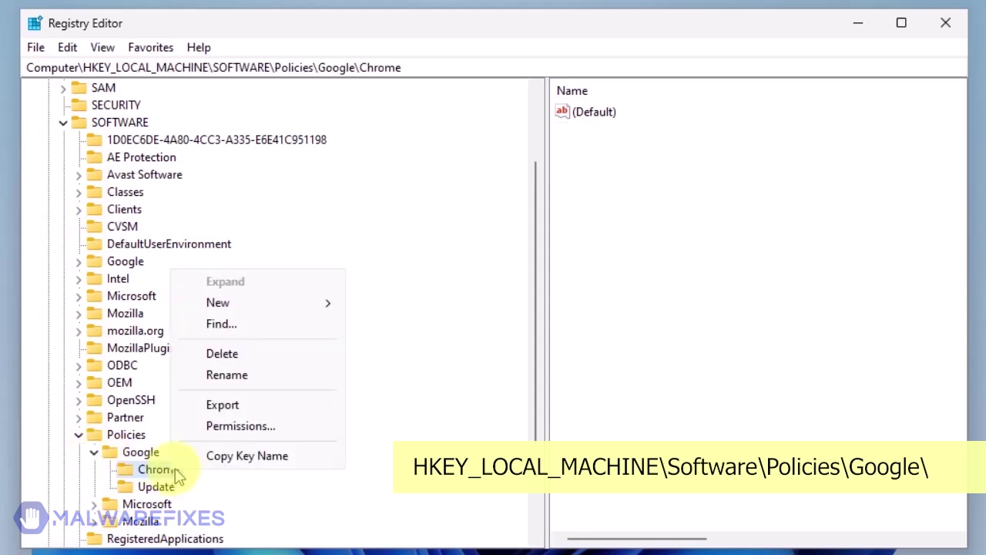
click(222, 355)
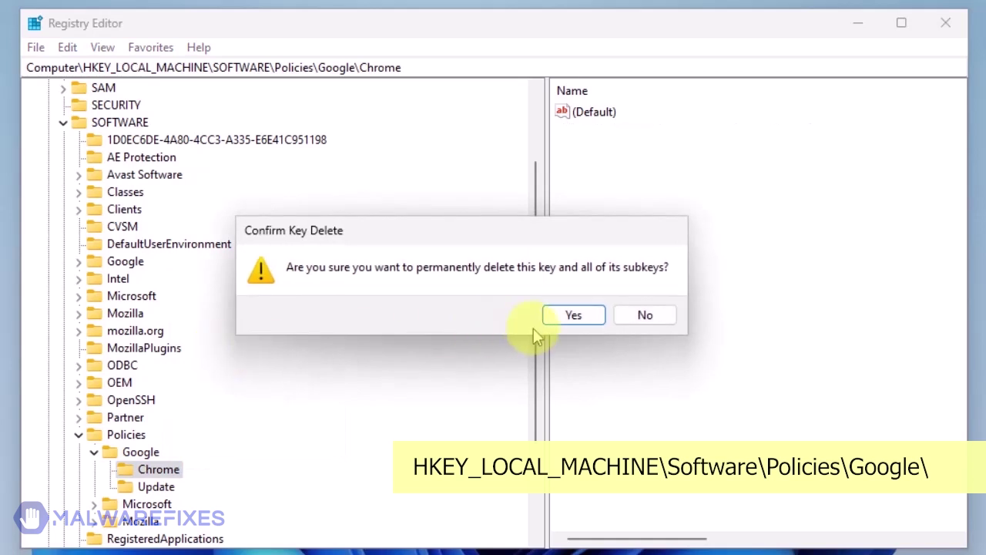
click(574, 317)
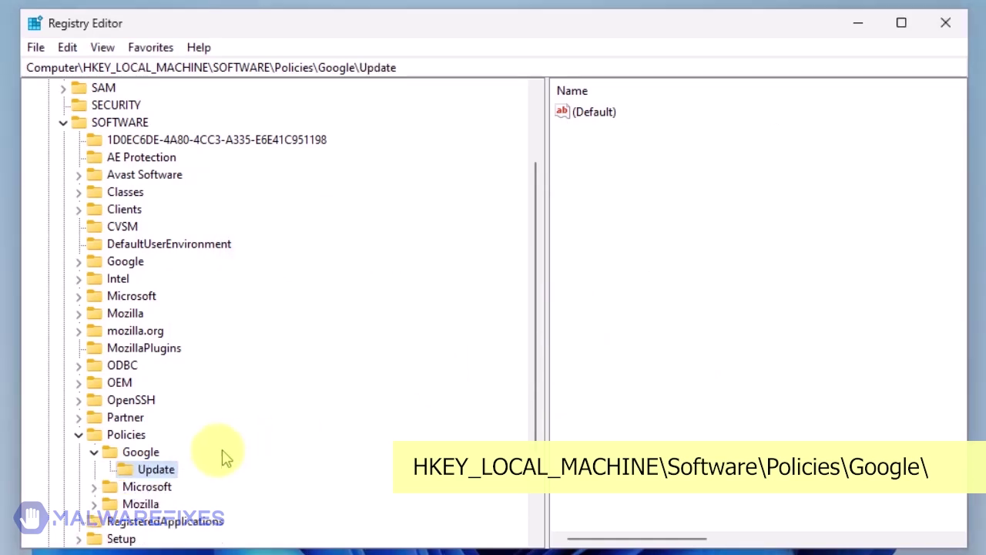
right_click(174, 479)
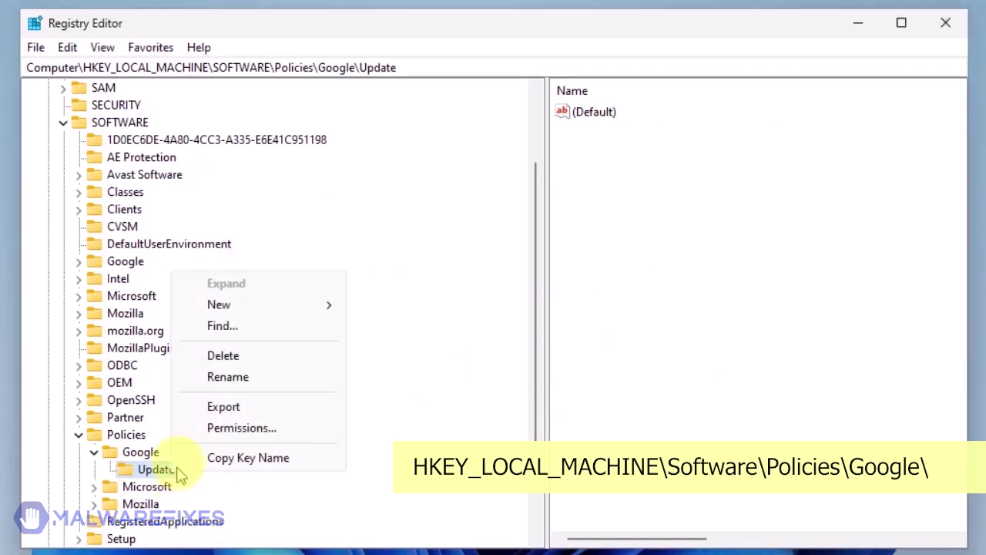
click(222, 355)
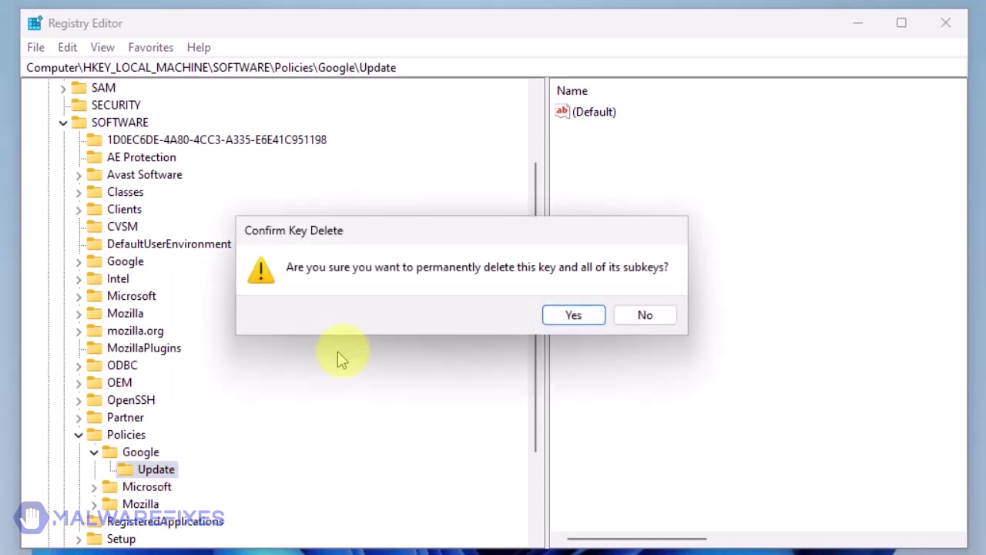
click(574, 316)
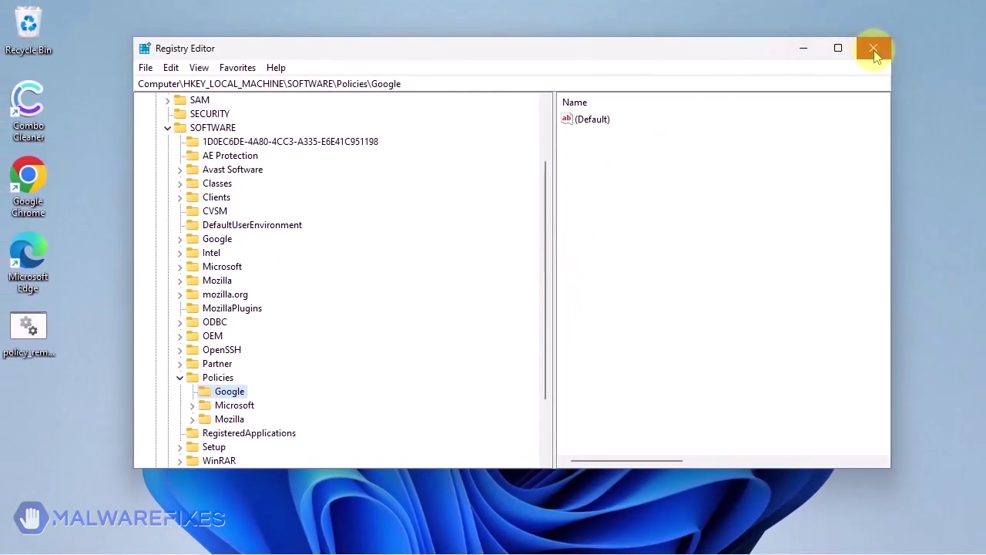
- Close Registry Editor and browse to C:\Program Files (x86) in File Explorer
click(874, 50)
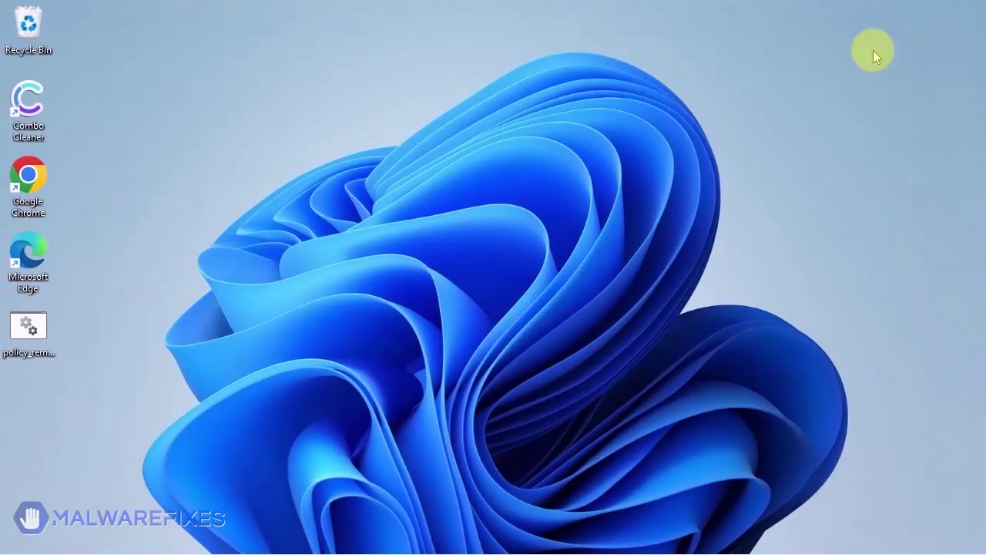
mouse_move(495, 548)
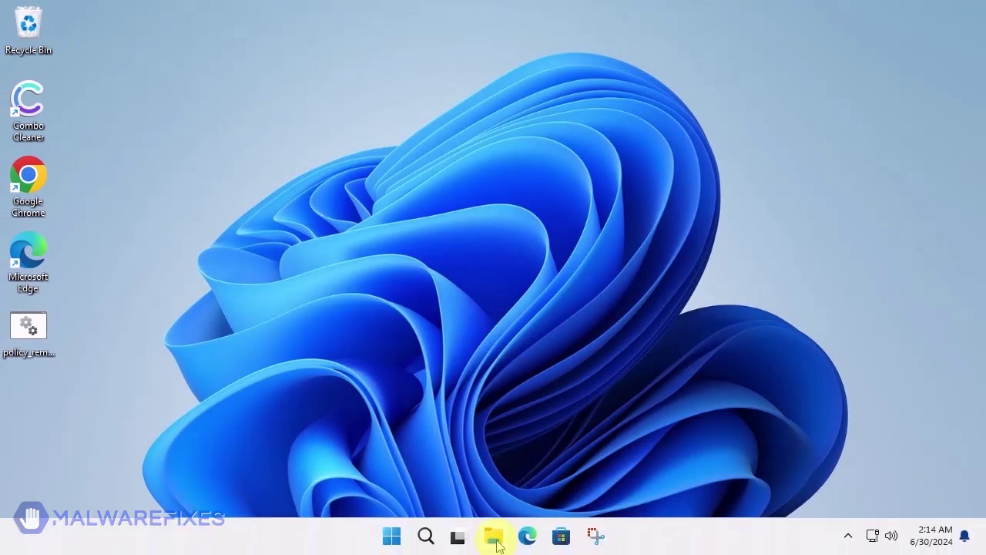
click(496, 539)
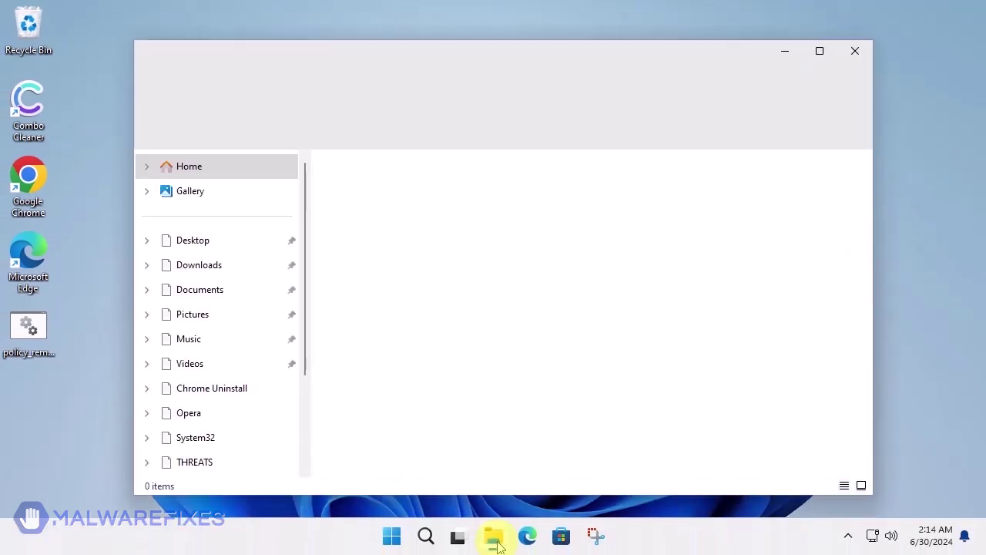
scroll(219, 428, down, 3)
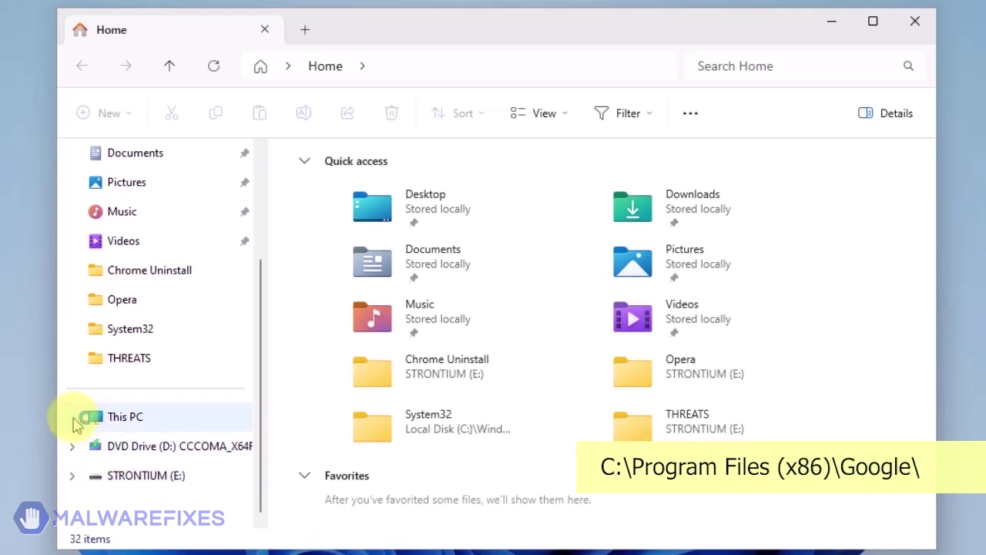
click(74, 420)
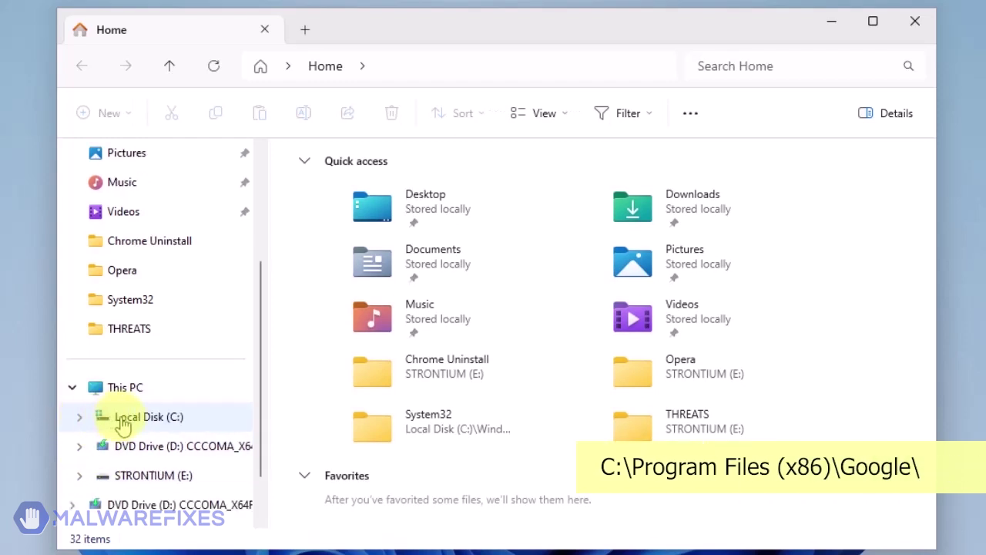
click(136, 425)
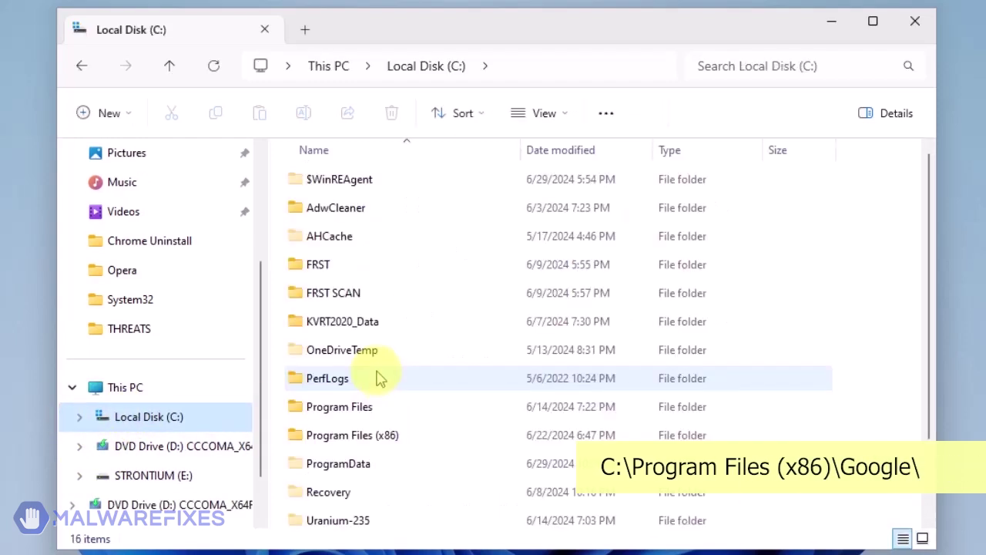
double_click(363, 433)
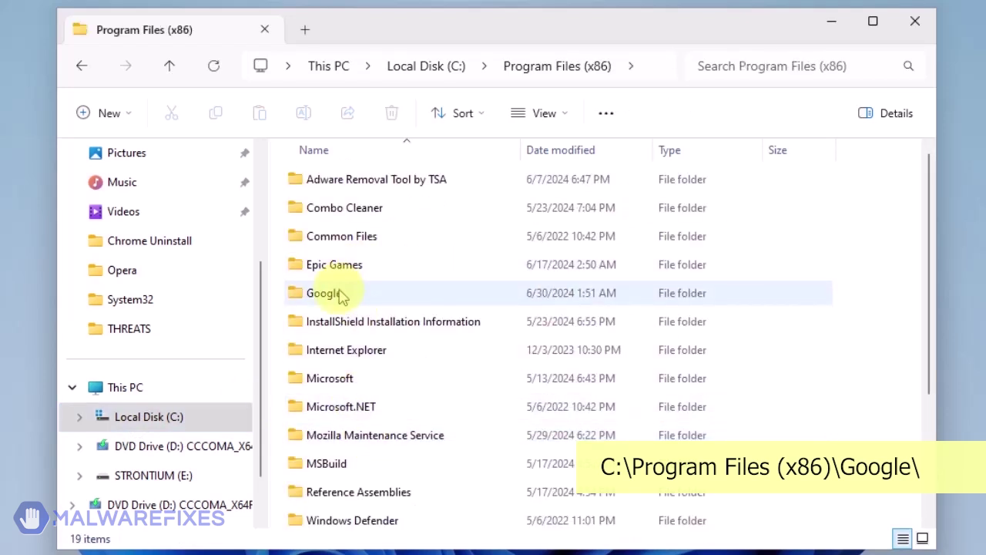
- Delete the Policies folder inside Google with administrator permission, then close Explorer
click(340, 296)
double_click(339, 296)
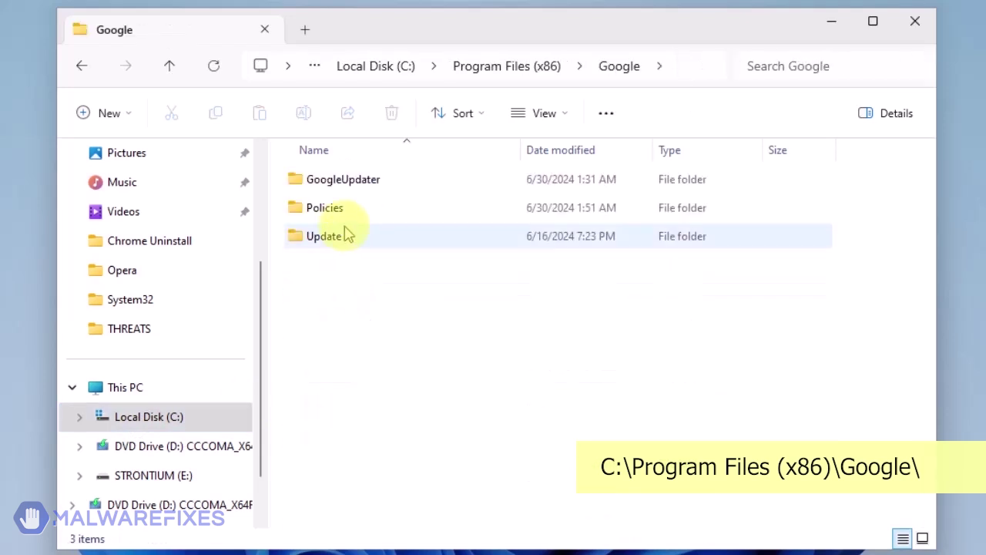
click(339, 218)
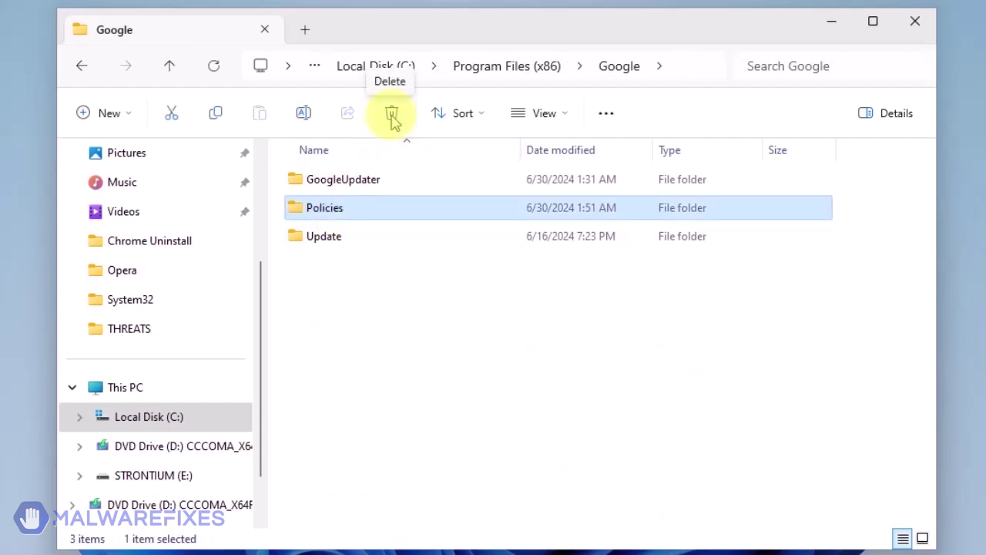
click(393, 116)
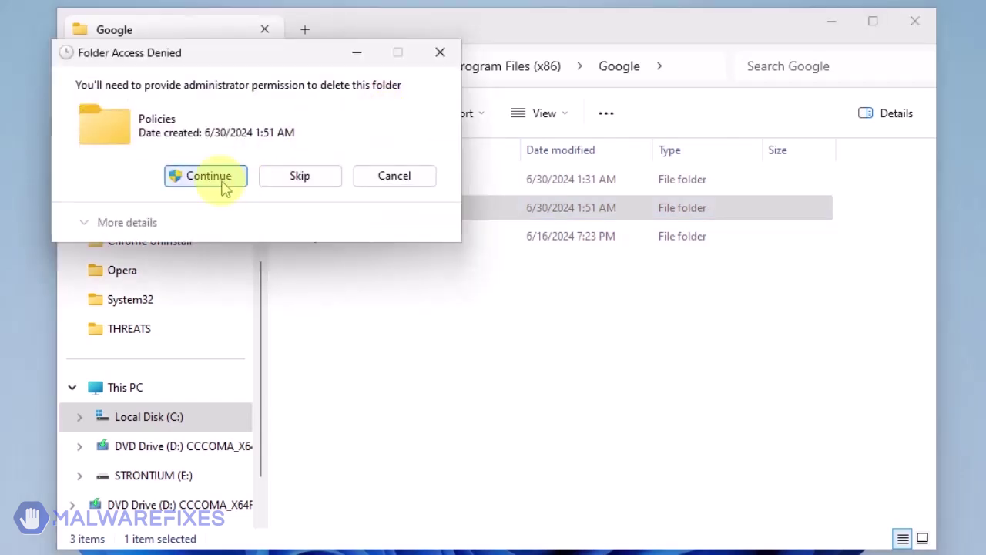
click(208, 178)
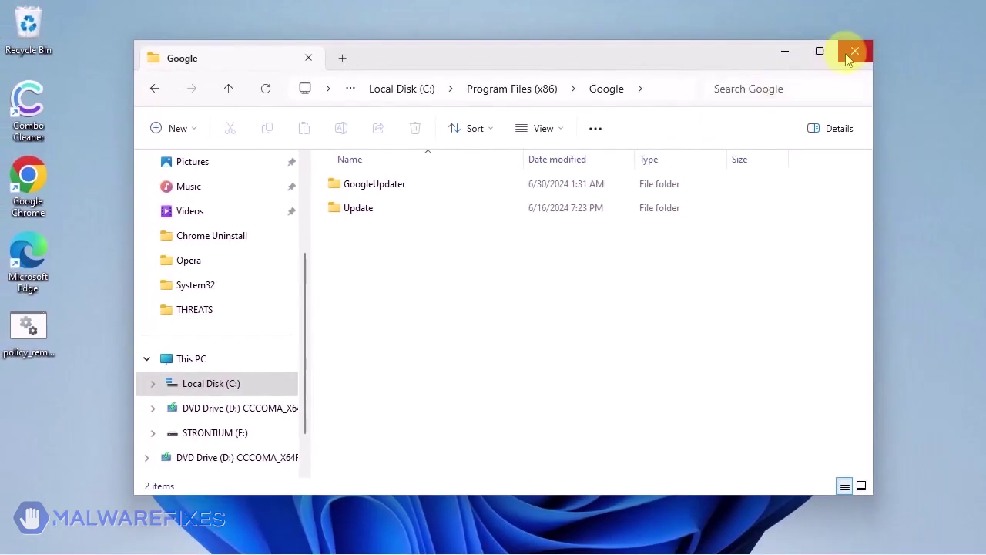
click(854, 52)
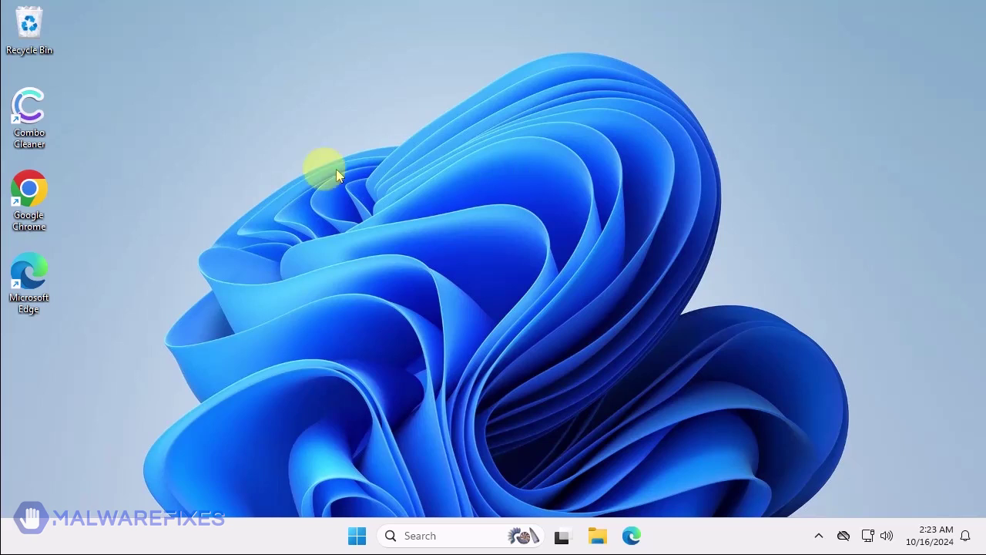
- Launch Chrome, remove ZoomFind on the Extensions page, confirm, then close Chrome
double_click(30, 191)
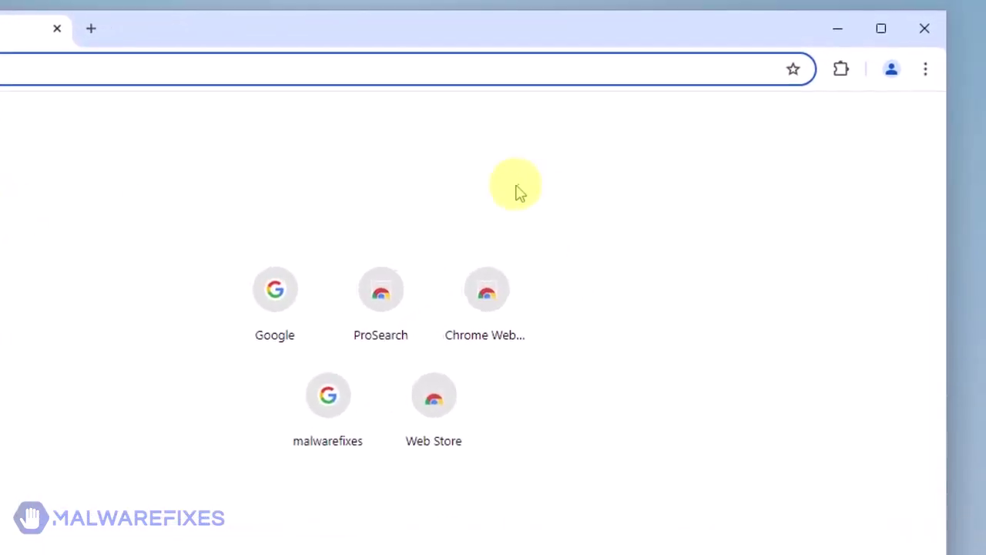
click(926, 73)
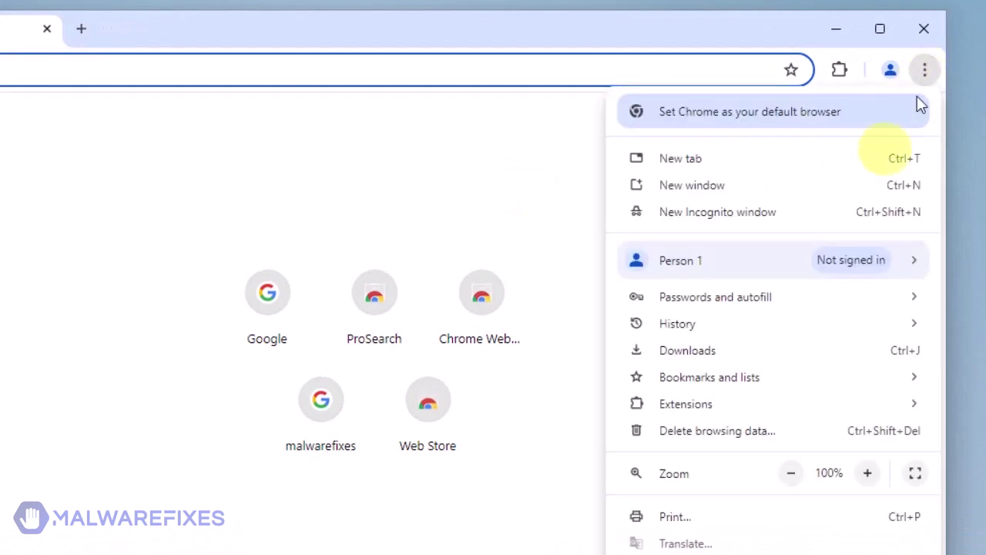
mouse_move(801, 416)
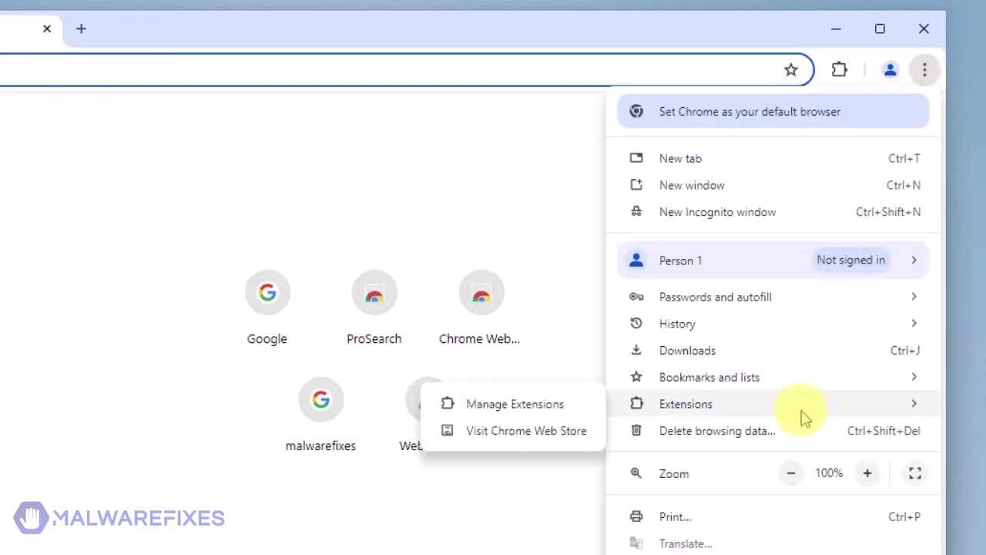
click(524, 416)
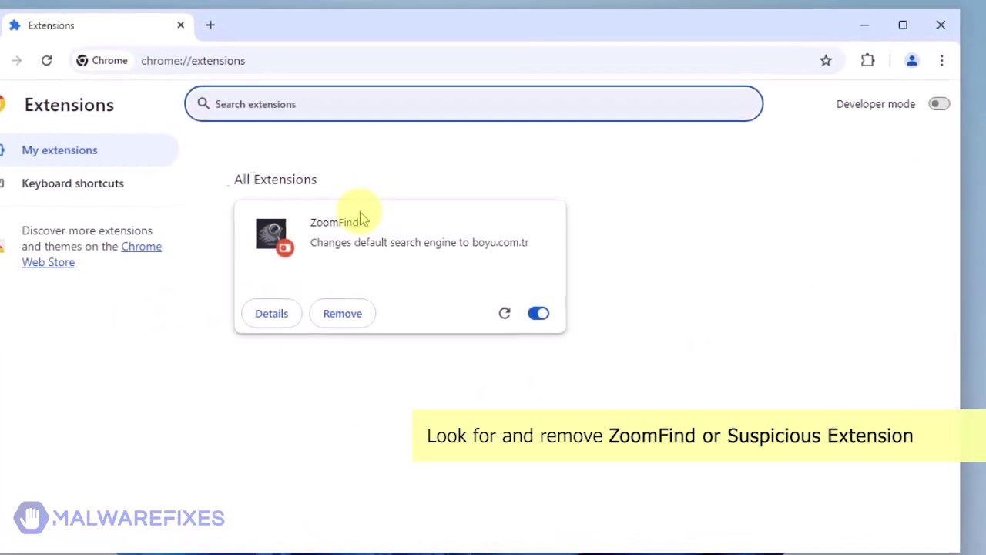
click(285, 352)
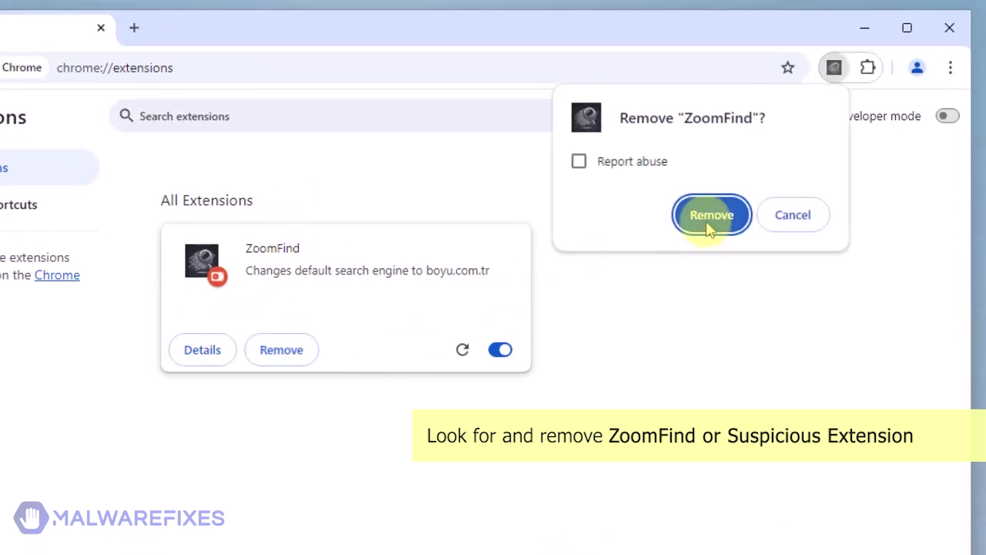
click(710, 224)
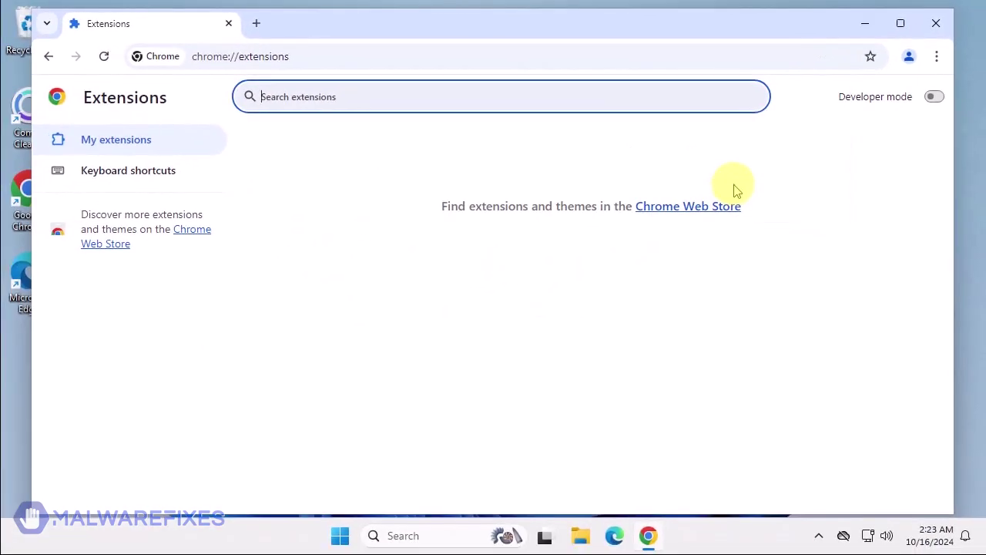
click(936, 23)
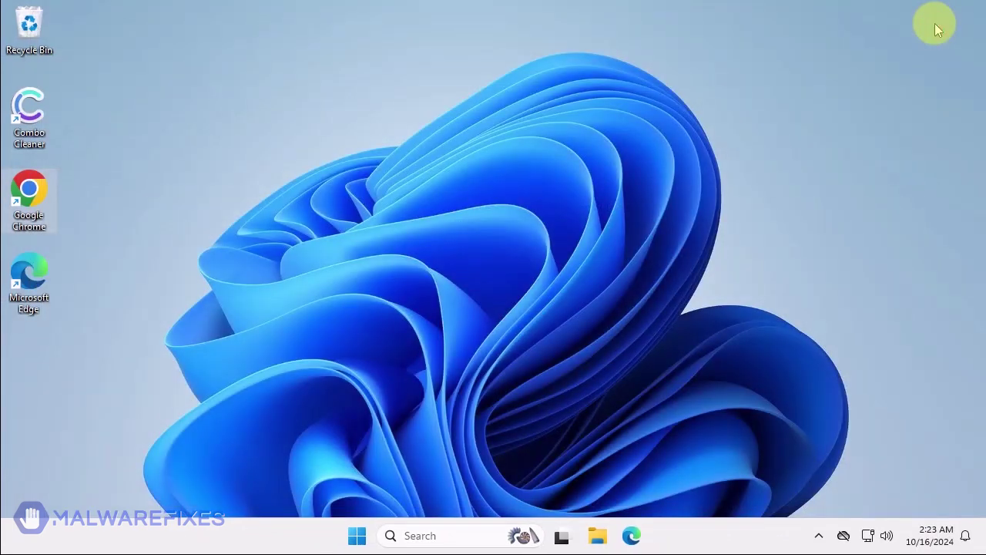